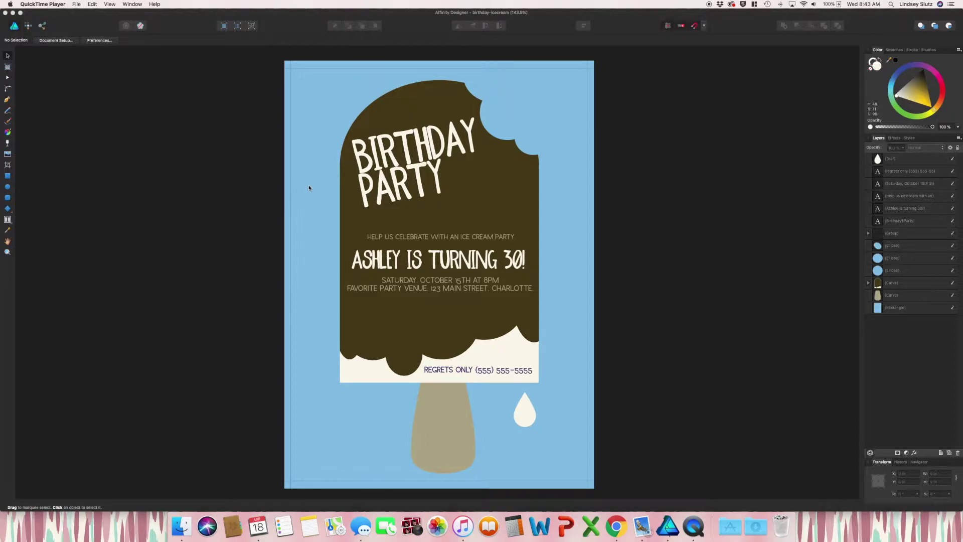
Bring the Affinity Designer window with the ice cream invitation to the front.
{"action": "left_click", "coordinate": [262, 168]}
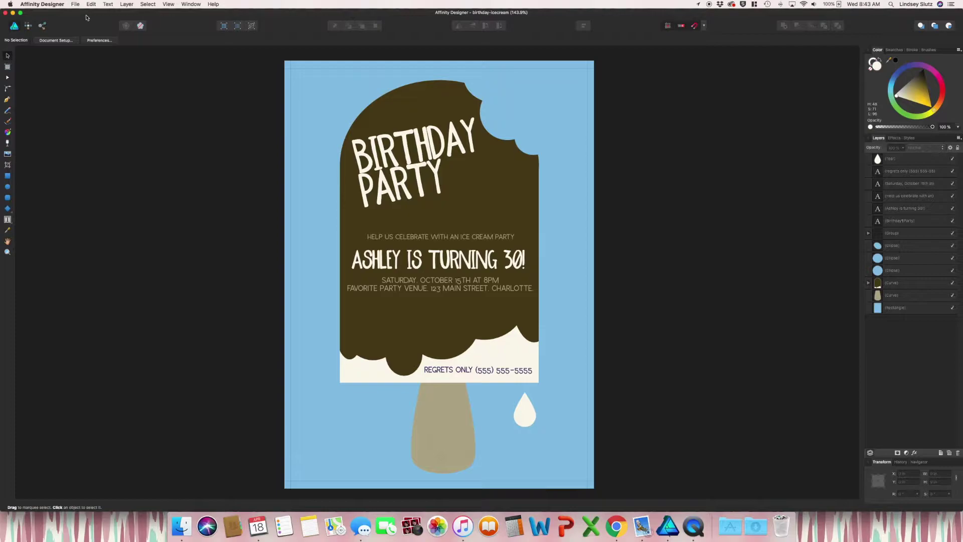
Start a new Print (Press-Ready) document measured in inches.
{"action": "left_click", "coordinate": [76, 5]}
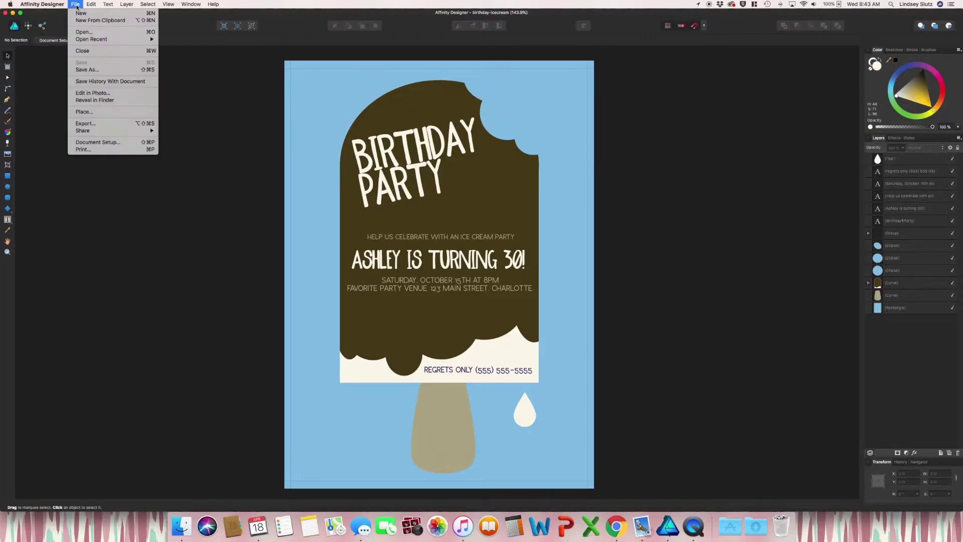
{"action": "left_click", "coordinate": [79, 15]}
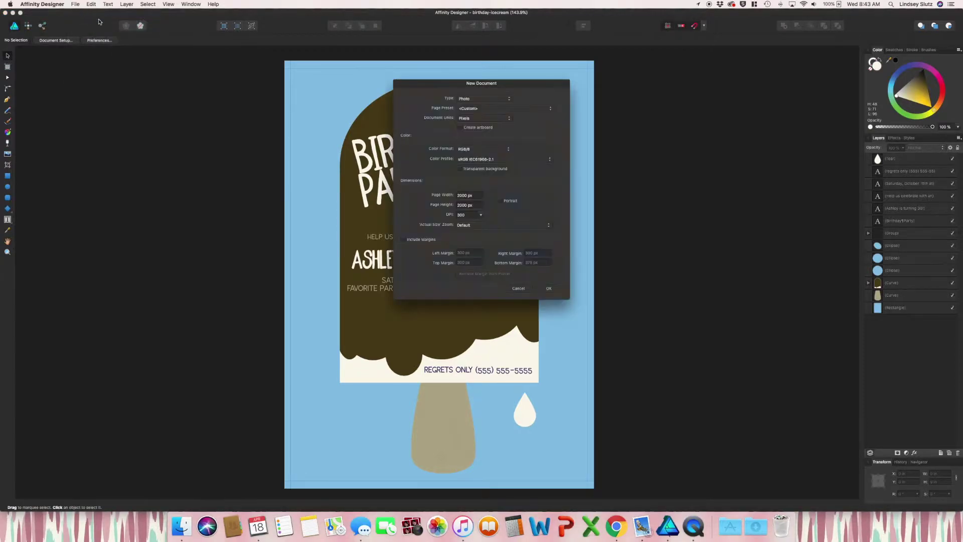
{"action": "left_click", "coordinate": [496, 100]}
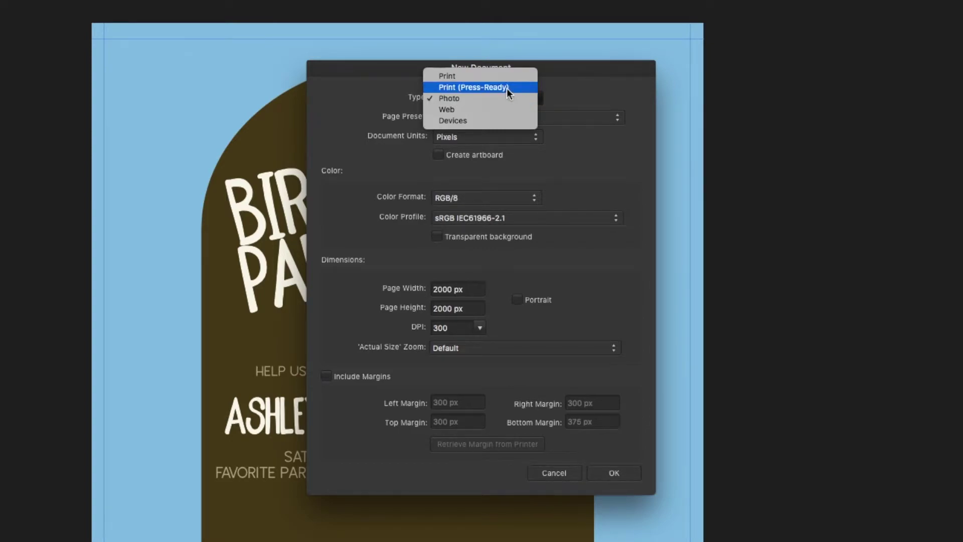
{"action": "left_click", "coordinate": [507, 88]}
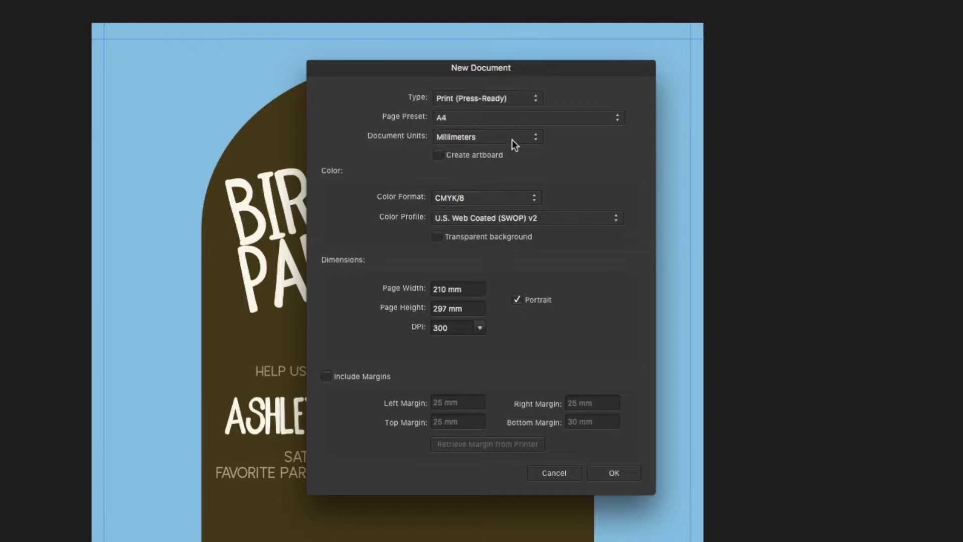
{"action": "left_click", "coordinate": [512, 139]}
{"action": "left_click", "coordinate": [504, 95]}
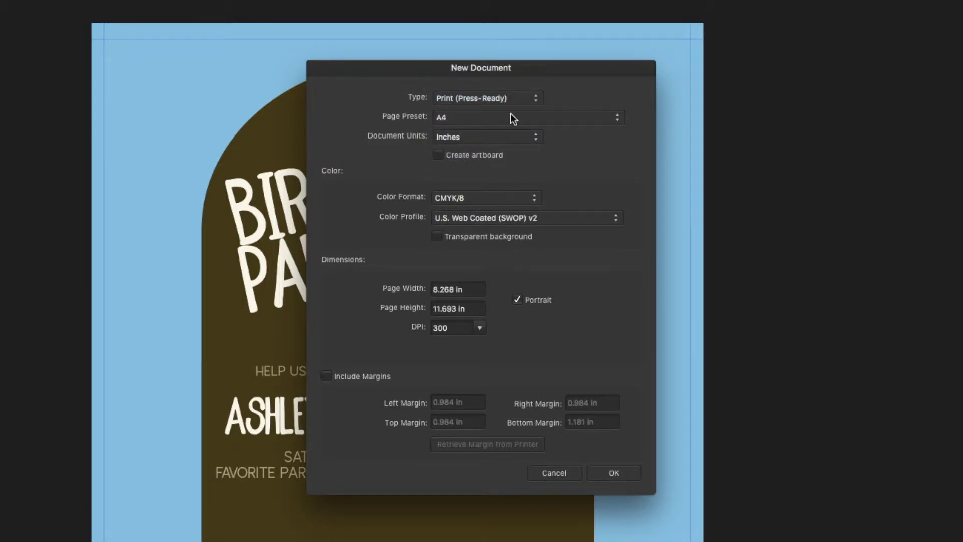
Set the new page to 5 in wide by 7 in tall at 300 DPI.
{"action": "left_click", "coordinate": [472, 288]}
{"action": "type", "text": "5"}
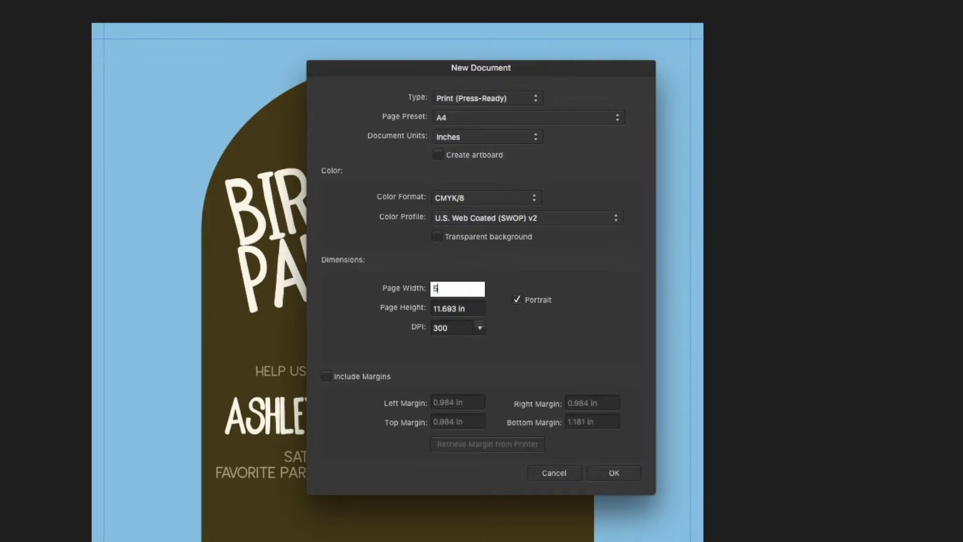
{"action": "left_click", "coordinate": [449, 307]}
{"action": "type", "text": "7"}
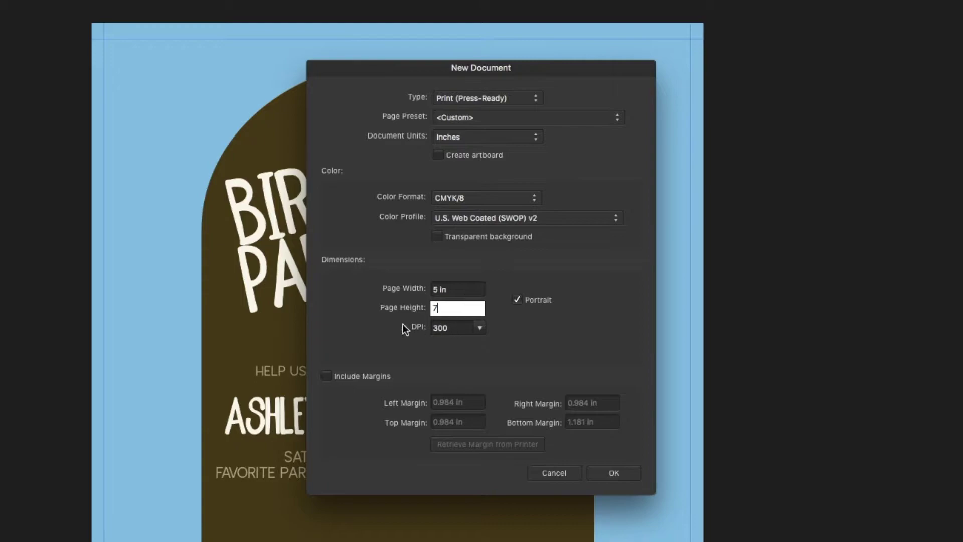
{"action": "key", "text": "Tab"}
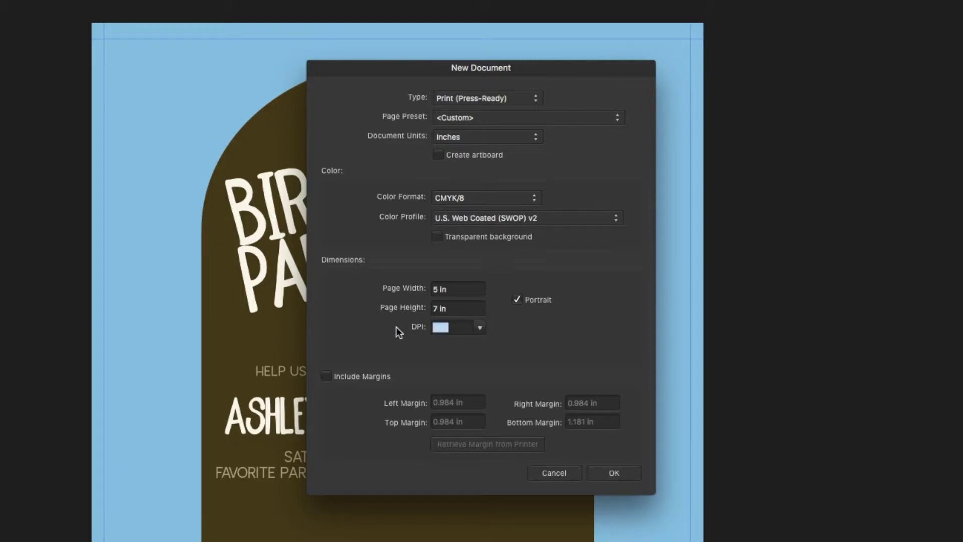
{"action": "left_click", "coordinate": [483, 327]}
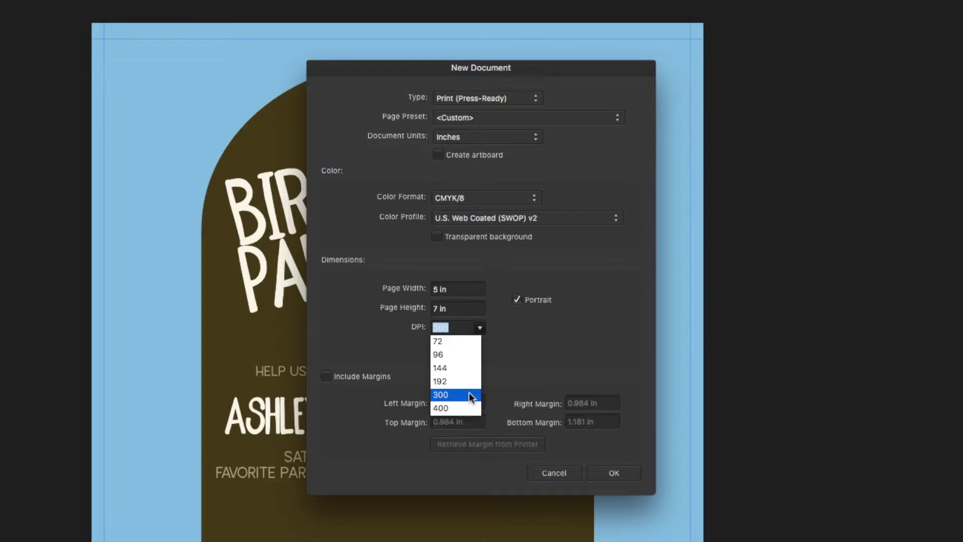
{"action": "left_click", "coordinate": [501, 387]}
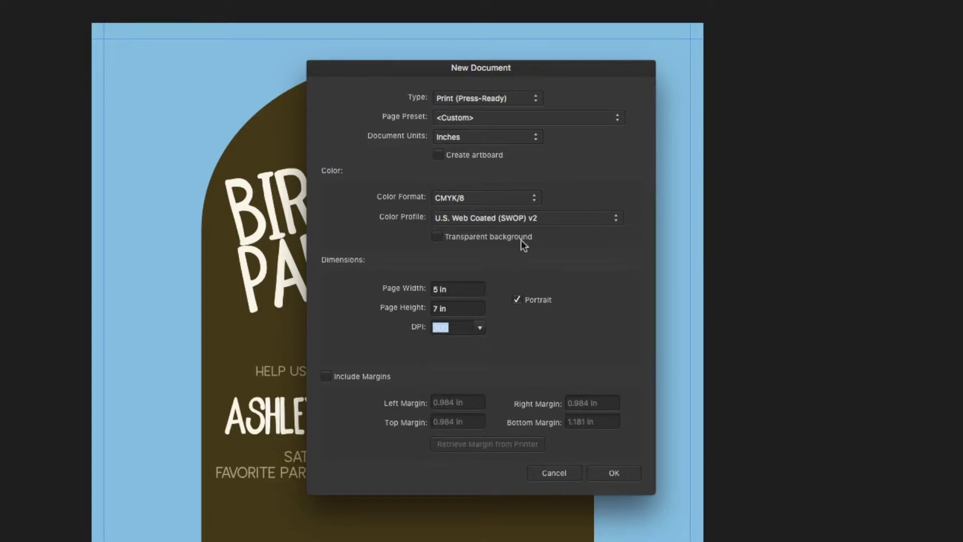
Keep the CMYK/8 colour format and create the blank 5 × 7 in document.
{"action": "left_click", "coordinate": [512, 198]}
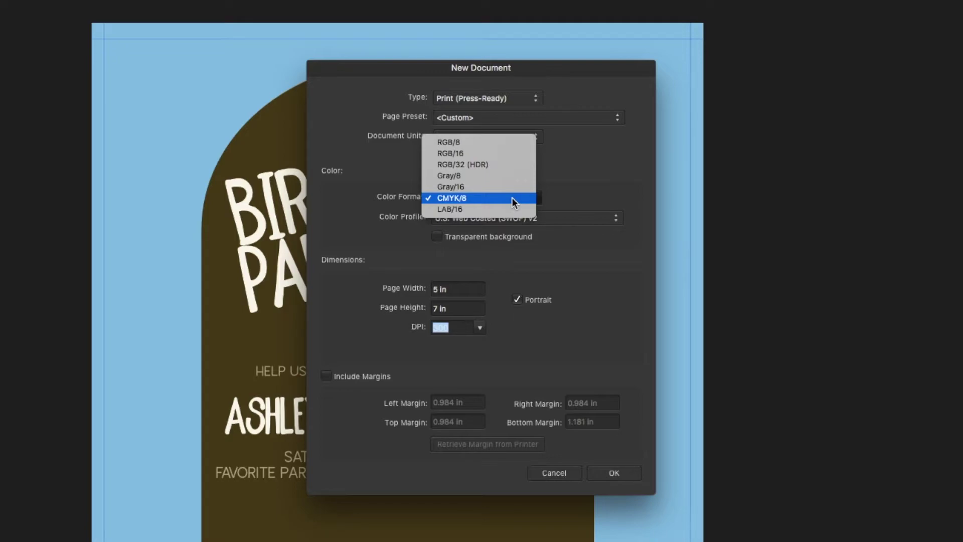
{"action": "left_click", "coordinate": [513, 197]}
{"action": "left_click", "coordinate": [615, 473]}
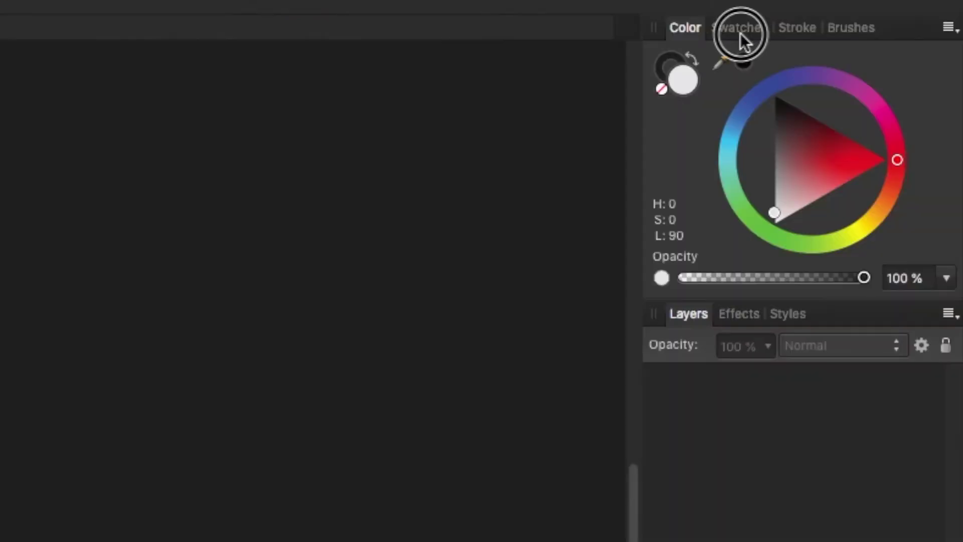
Load the PANTONE+ Color Bridge palette in Swatches and view the page at 100%.
{"action": "left_click", "coordinate": [894, 52]}
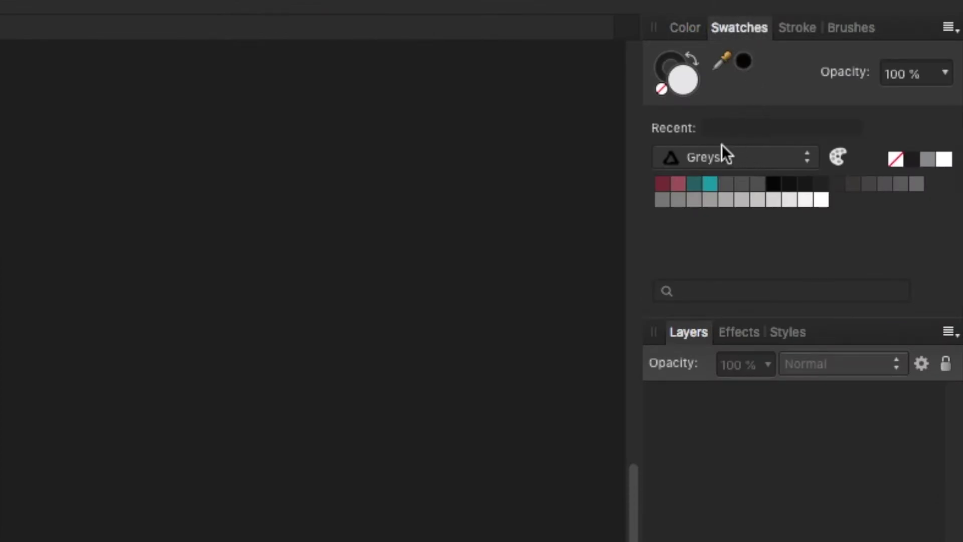
{"action": "left_click", "coordinate": [709, 156]}
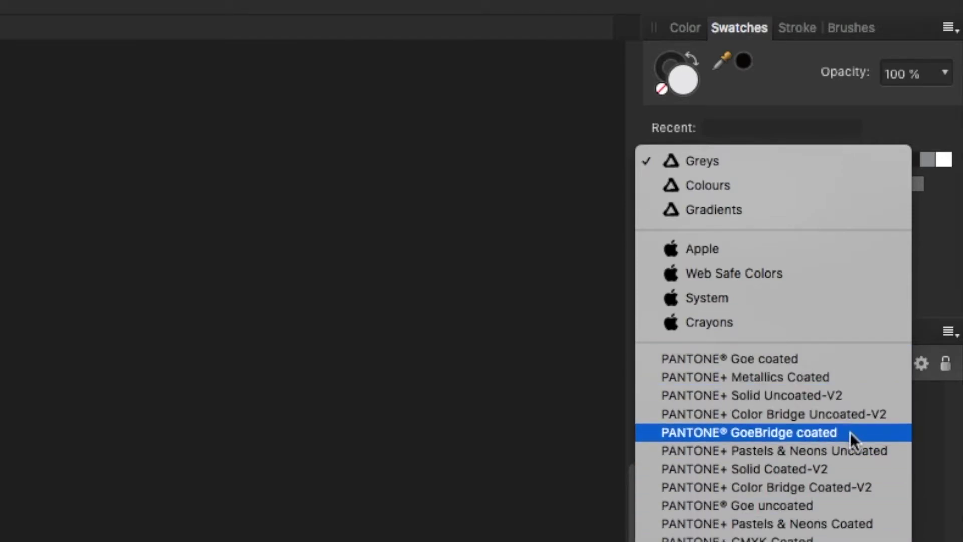
{"action": "left_click", "coordinate": [867, 488]}
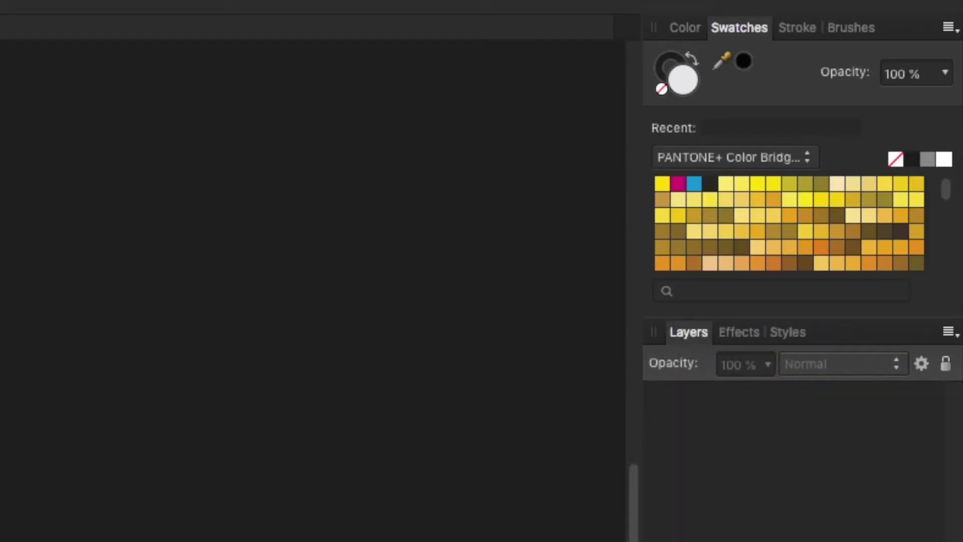
{"action": "mouse_move", "coordinate": [950, 198]}
{"action": "left_mouse_down"}
{"action": "mouse_move", "coordinate": [954, 284]}
{"action": "mouse_move", "coordinate": [957, 185]}
{"action": "left_mouse_up"}
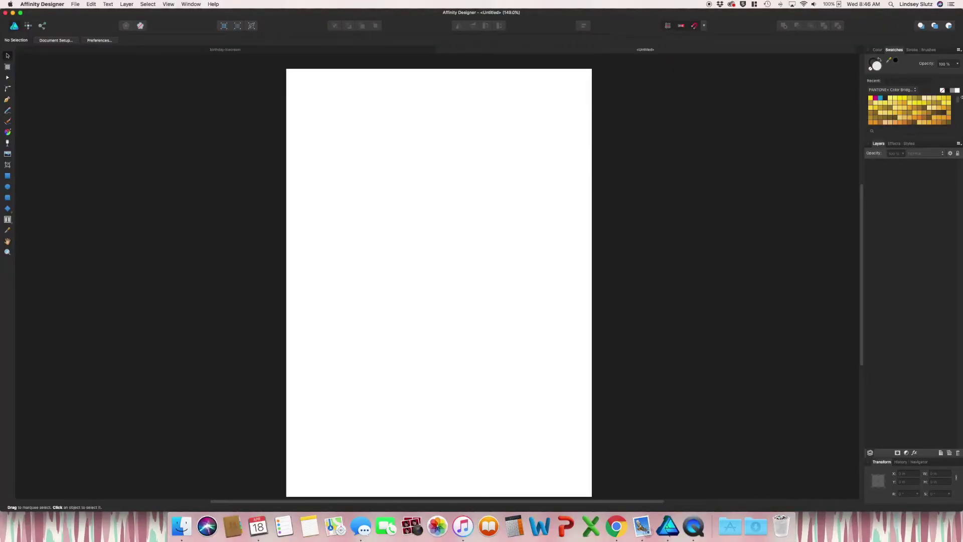
{"action": "key", "text": "super+1"}
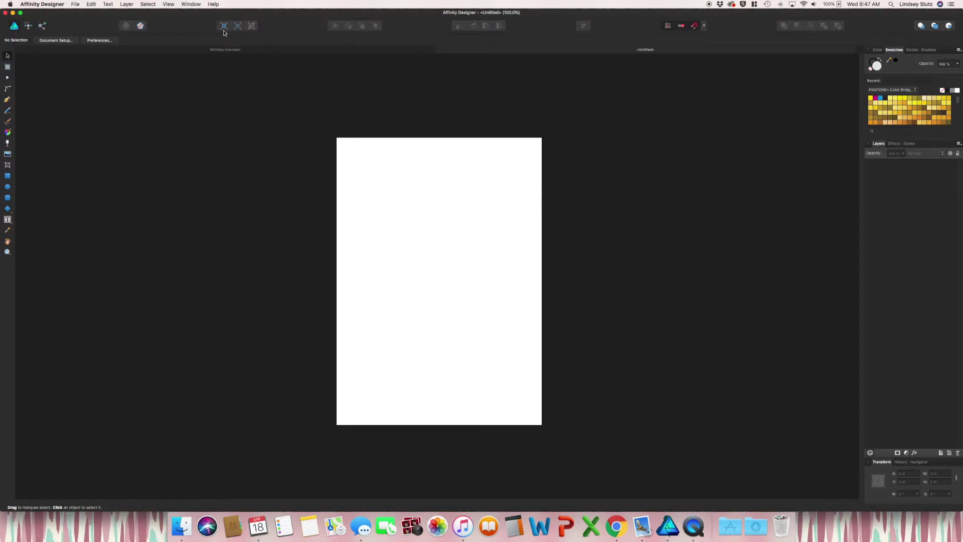
Show rulers and drag guides onto the page, including one at the top edge.
{"action": "key", "text": "super+r"}
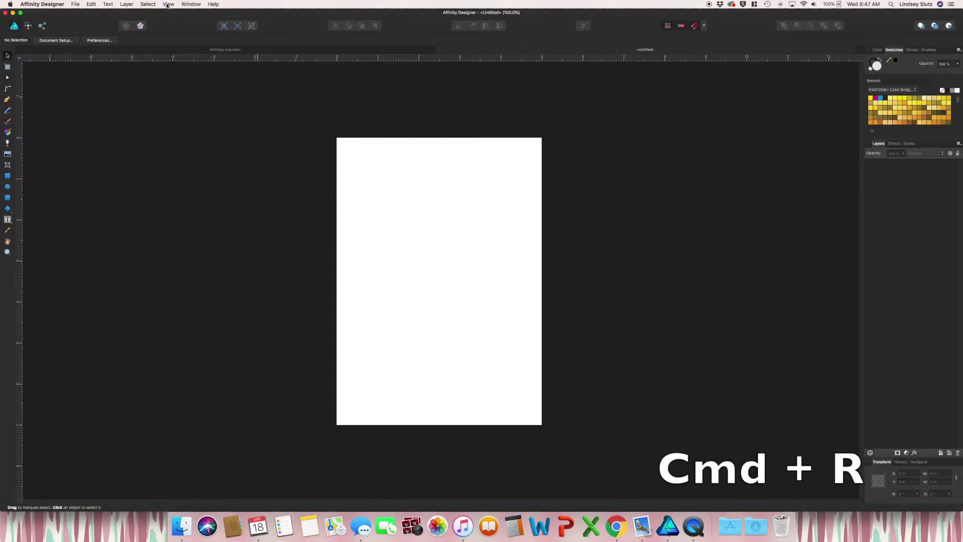
{"action": "mouse_move", "coordinate": [179, 61]}
{"action": "left_mouse_down"}
{"action": "mouse_move", "coordinate": [194, 148]}
{"action": "mouse_move", "coordinate": [194, 55]}
{"action": "left_mouse_up"}
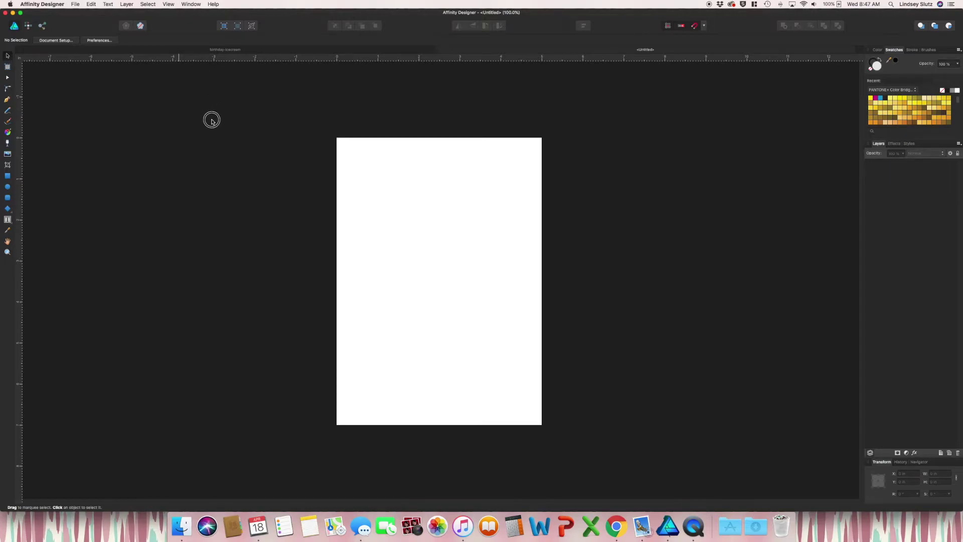
{"action": "left_click_drag", "start_coordinate": [212, 132], "coordinate": [214, 142]}
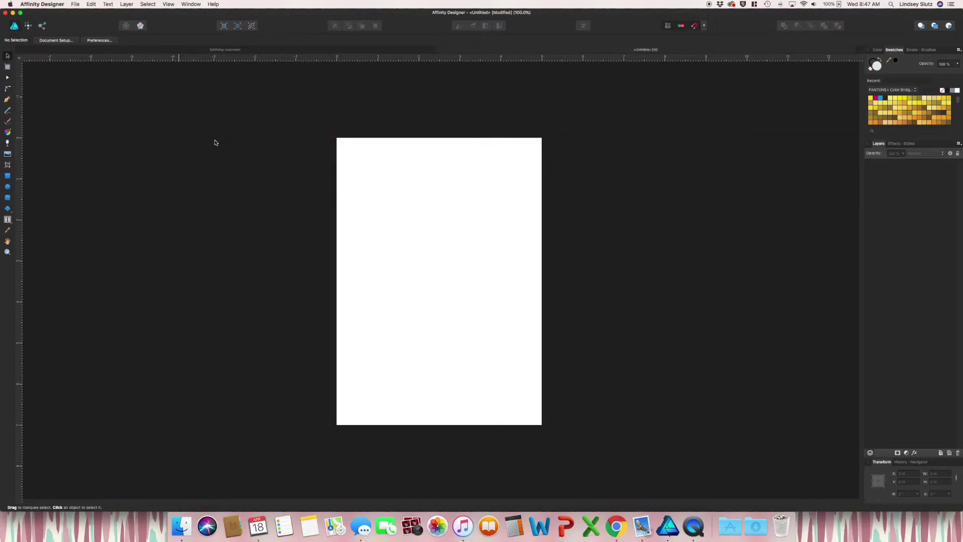
{"action": "left_click_drag", "start_coordinate": [289, 57], "coordinate": [340, 425]}
{"action": "left_click", "coordinate": [168, 4]}
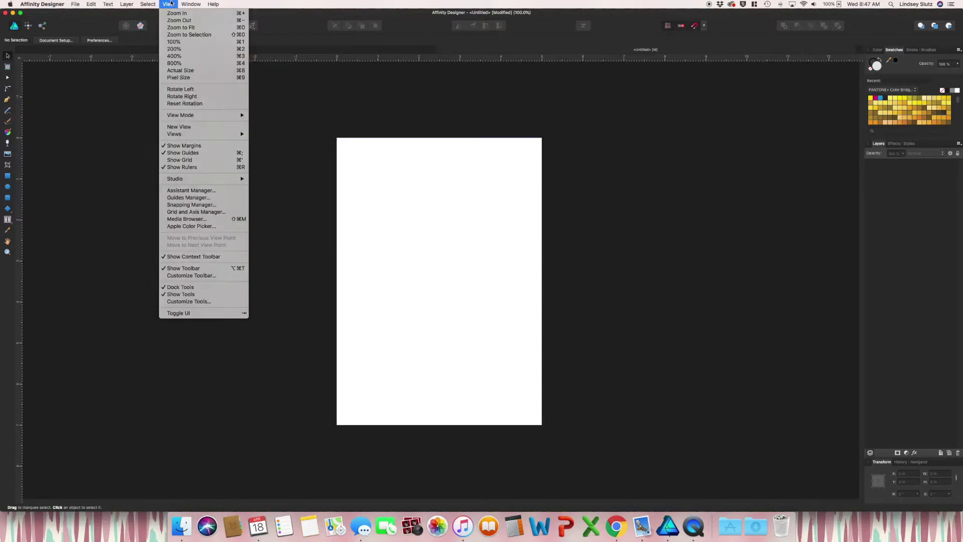
{"action": "left_click", "coordinate": [171, 3]}
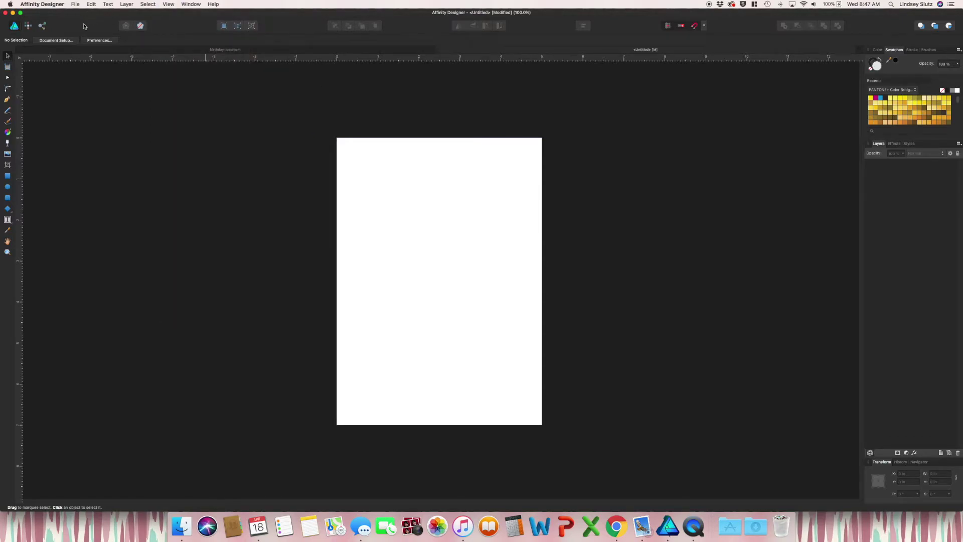
Change the page size in Document Setup to 5.25 × 7.25 inches.
{"action": "left_click", "coordinate": [60, 43]}
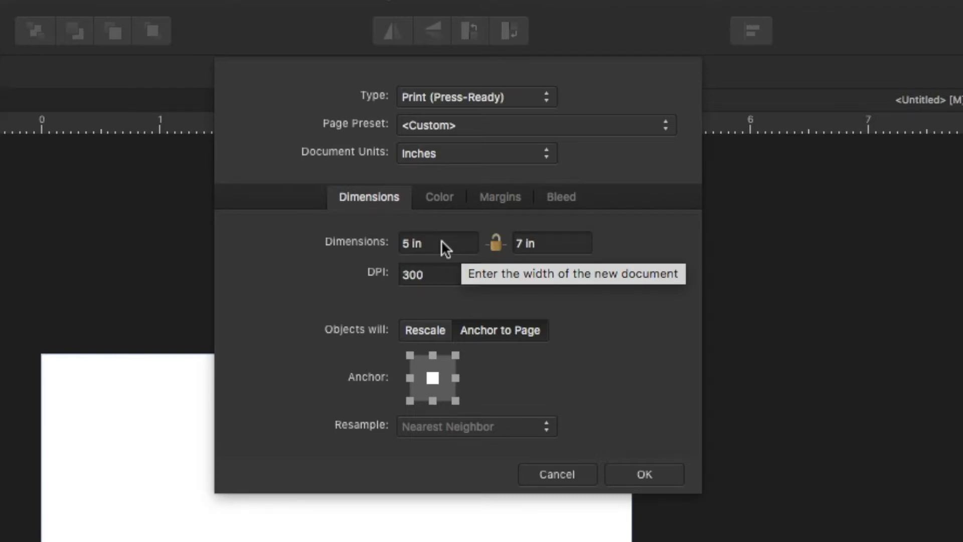
{"action": "left_click", "coordinate": [411, 244]}
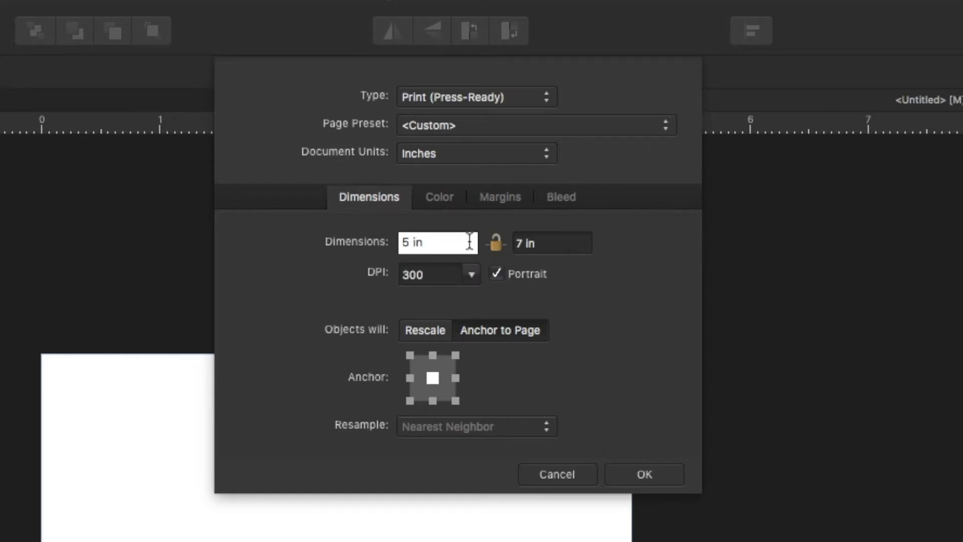
{"action": "key", "text": "Left"}
{"action": "type", "text": ".25"}
{"action": "left_click", "coordinate": [525, 245]}
{"action": "type", "text": ".25"}
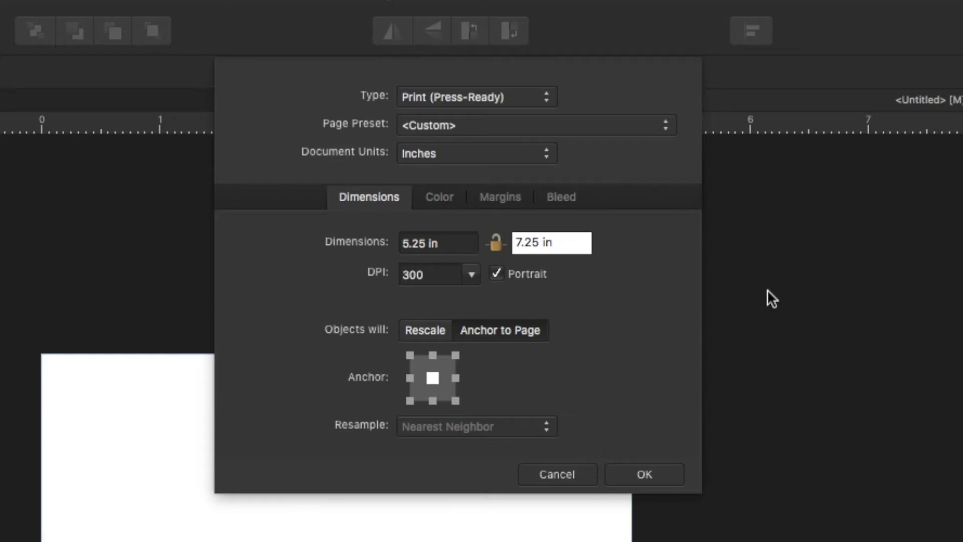
{"action": "left_click", "coordinate": [646, 476]}
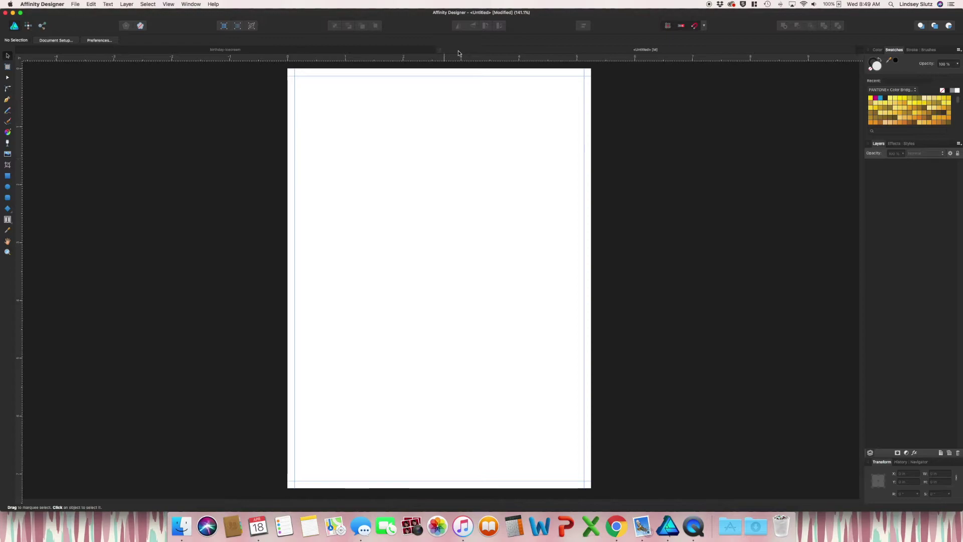
Close the untitled document with Don't Save and hide the rulers.
{"action": "left_click", "coordinate": [441, 50]}
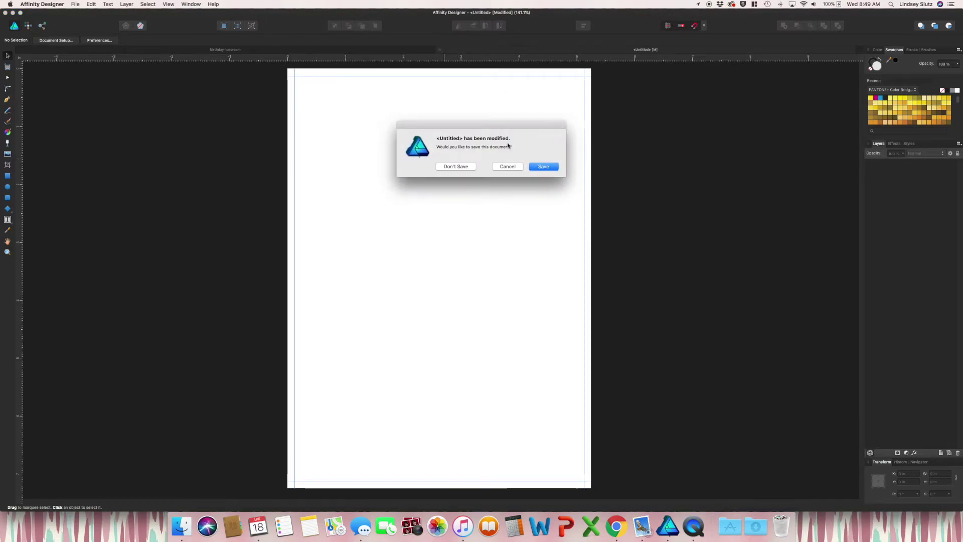
{"action": "left_click", "coordinate": [465, 167]}
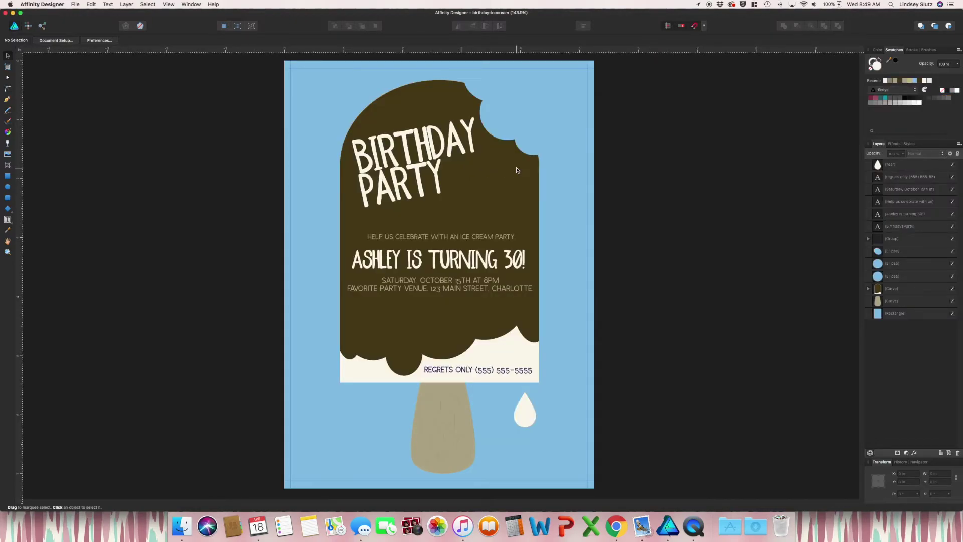
{"action": "key", "text": "super+r"}
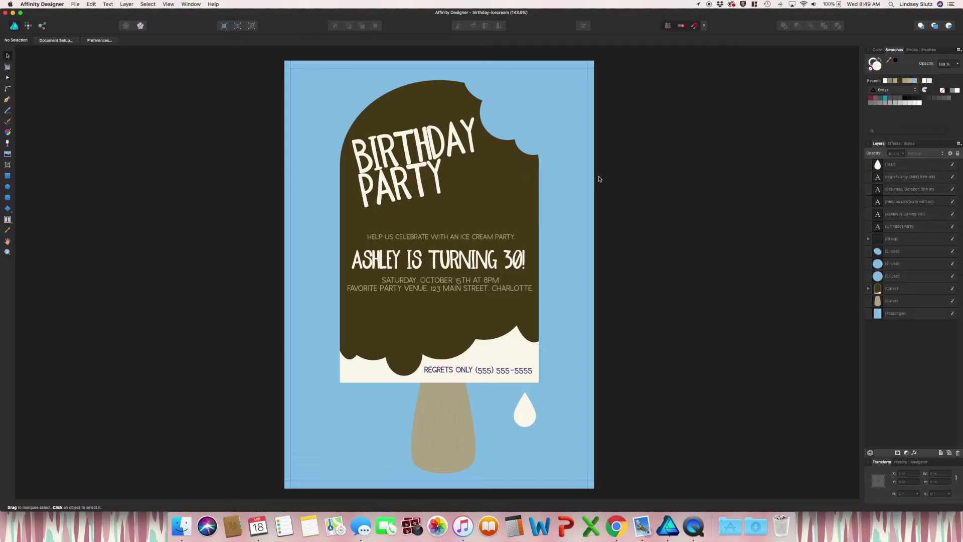
Scroll the invitation and select the date and time line.
{"action": "scroll", "coordinate": [598, 179], "scroll_direction": "down", "scroll_amount": 1}
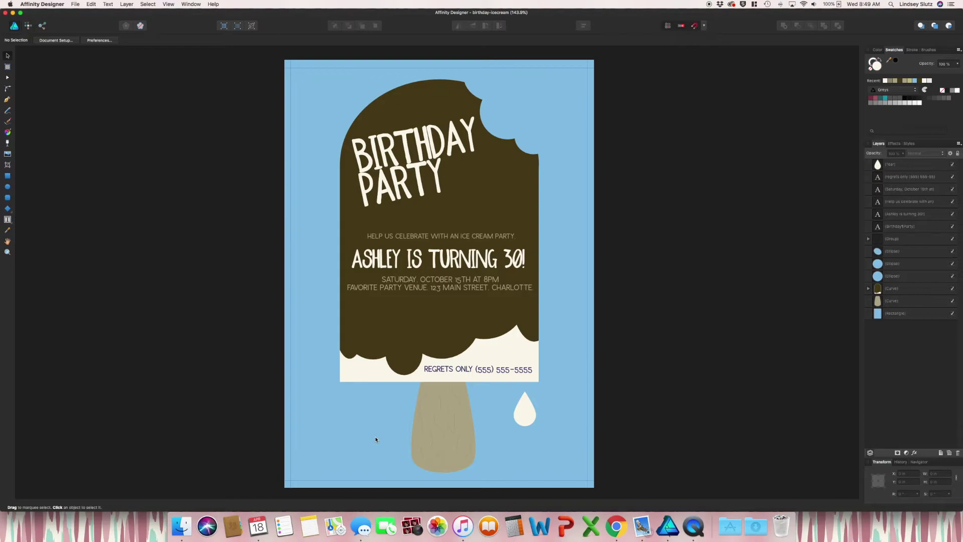
{"action": "left_click", "coordinate": [481, 289]}
{"action": "left_click", "coordinate": [477, 265]}
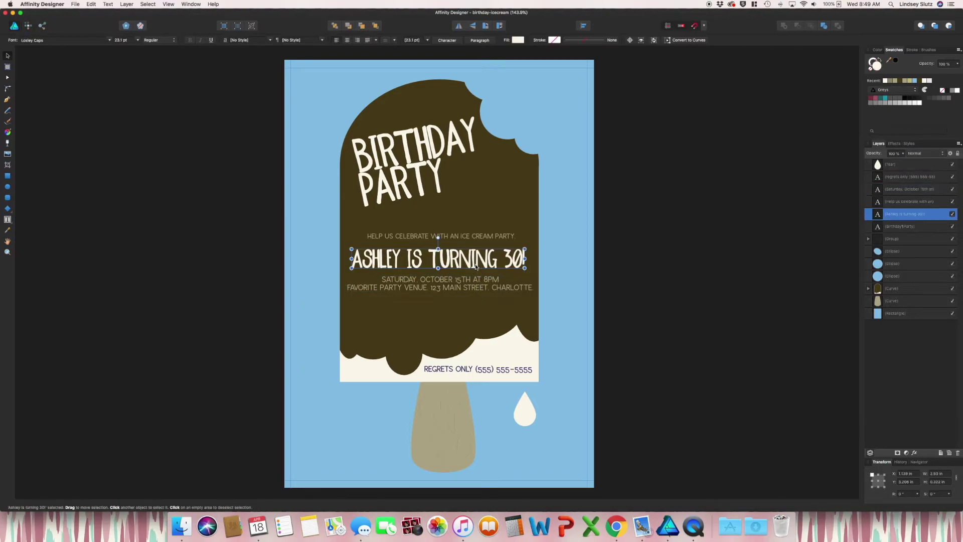
{"action": "left_click", "coordinate": [439, 194]}
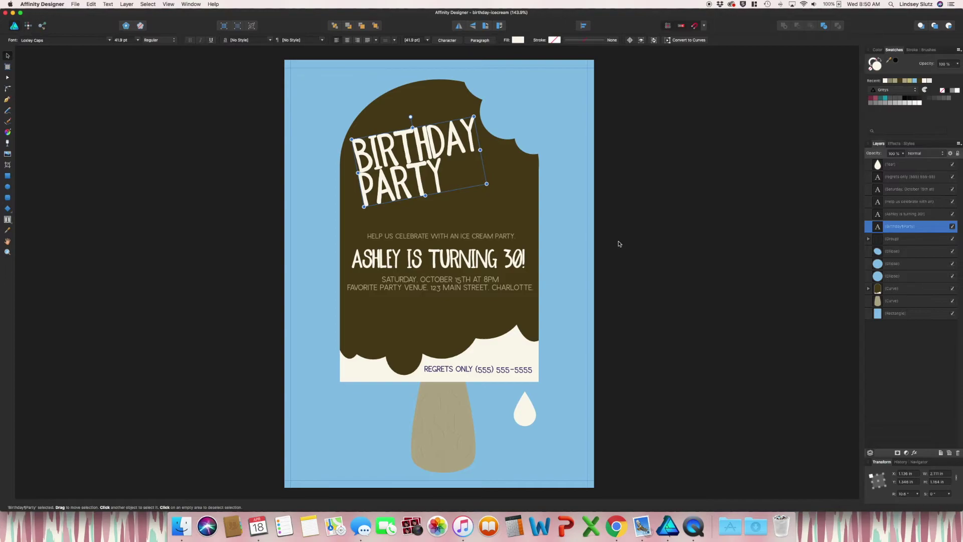
Select the five invitation text lines and group them with Cmd+G.
{"action": "left_click", "coordinate": [463, 235], "text": "shift"}
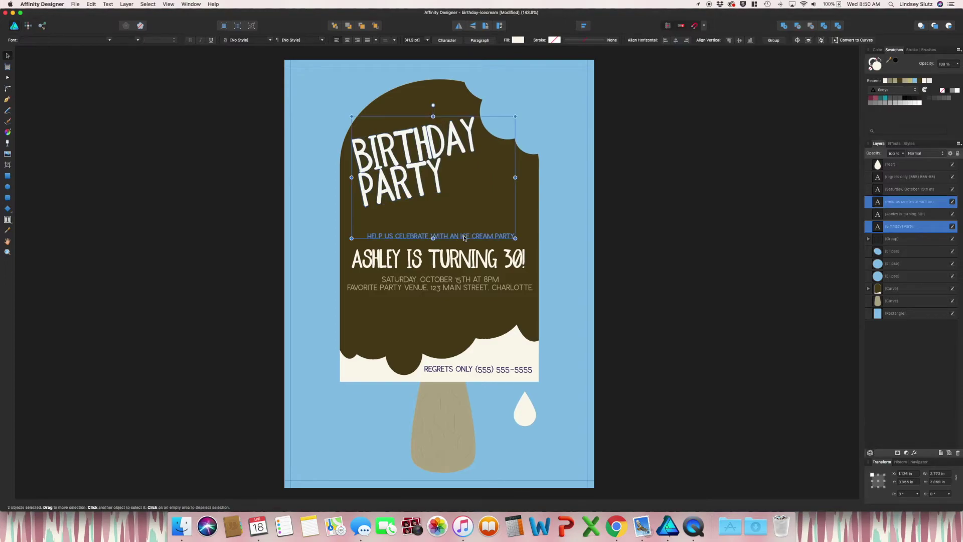
{"action": "left_click", "coordinate": [468, 259], "text": "shift"}
{"action": "left_click", "coordinate": [472, 286], "text": "shift"}
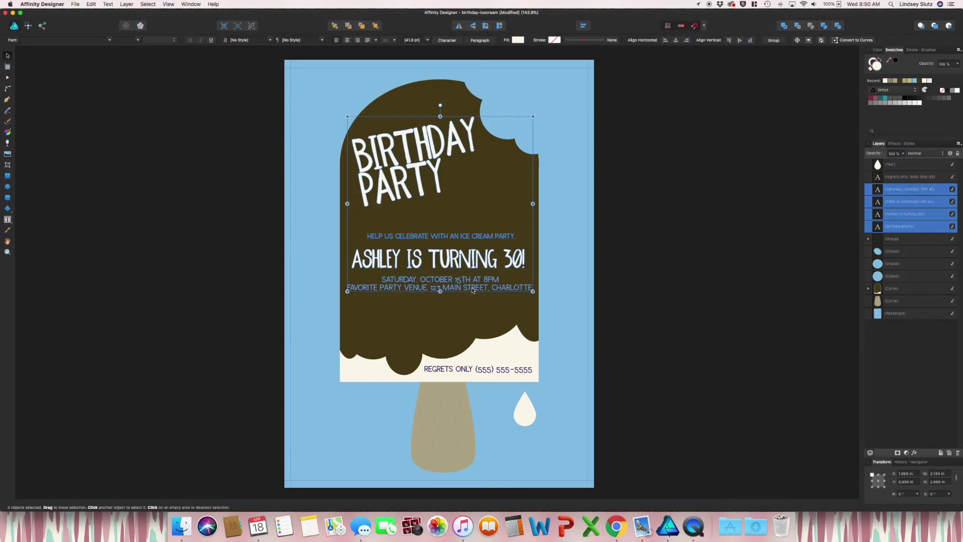
{"action": "left_click", "coordinate": [485, 373], "text": "shift"}
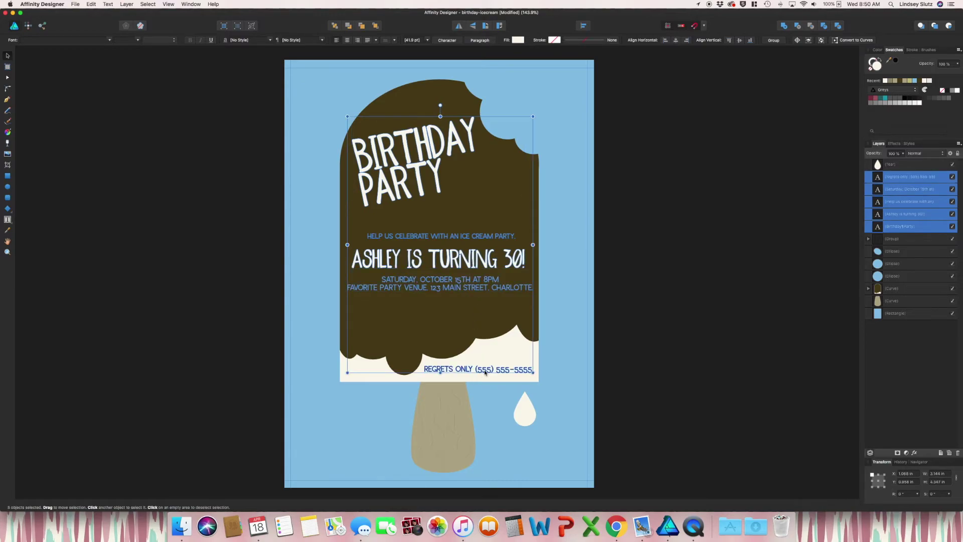
{"action": "key", "text": "super+g"}
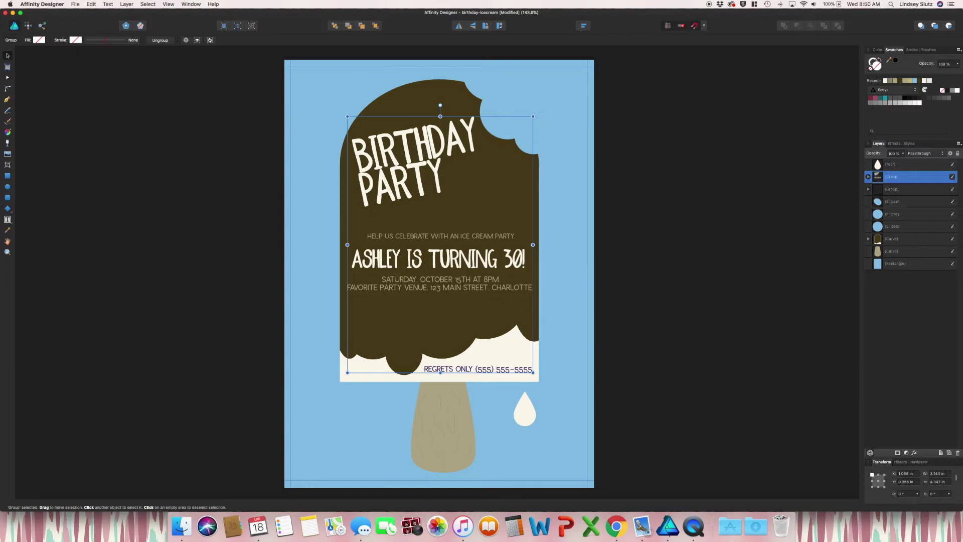
Duplicate the text group as a backup and hide that copy in Layers.
{"action": "key", "text": "super+j"}
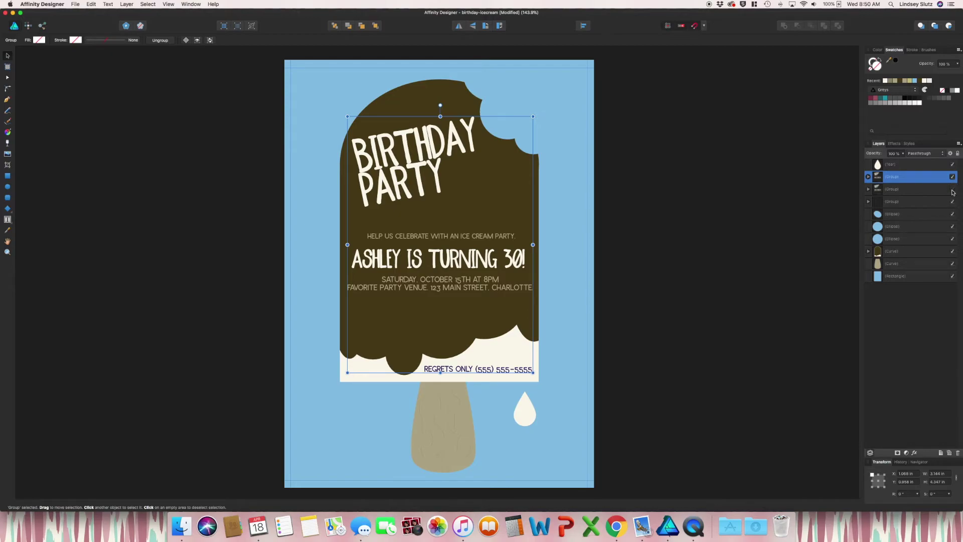
{"action": "left_click", "coordinate": [953, 192]}
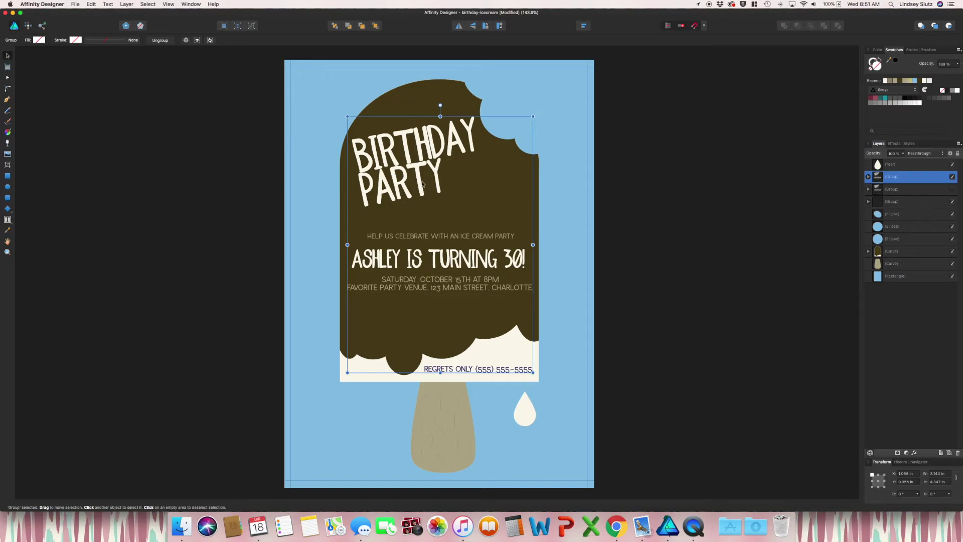
{"action": "right_click", "coordinate": [422, 184]}
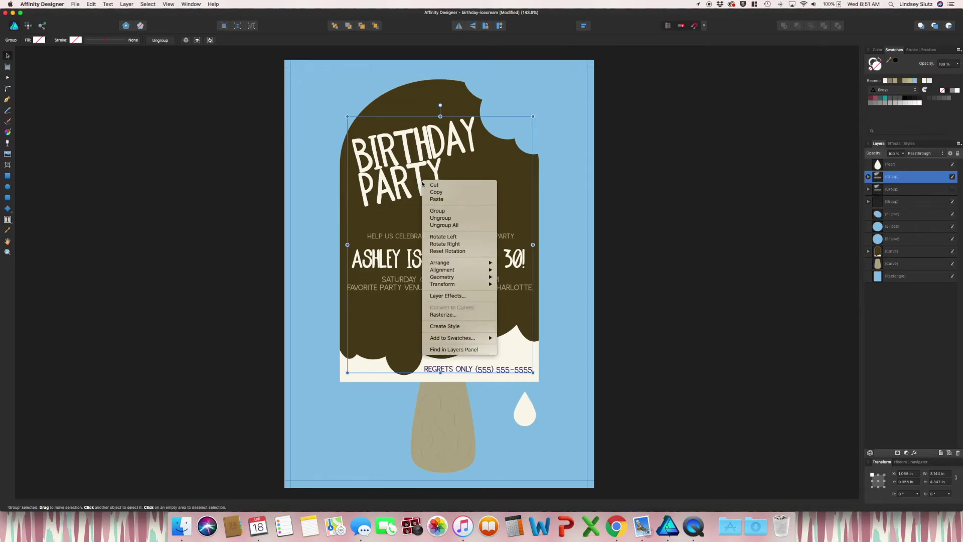
Ungroup the text and convert the BIRTHDAY PARTY title to curves.
{"action": "left_click", "coordinate": [441, 219]}
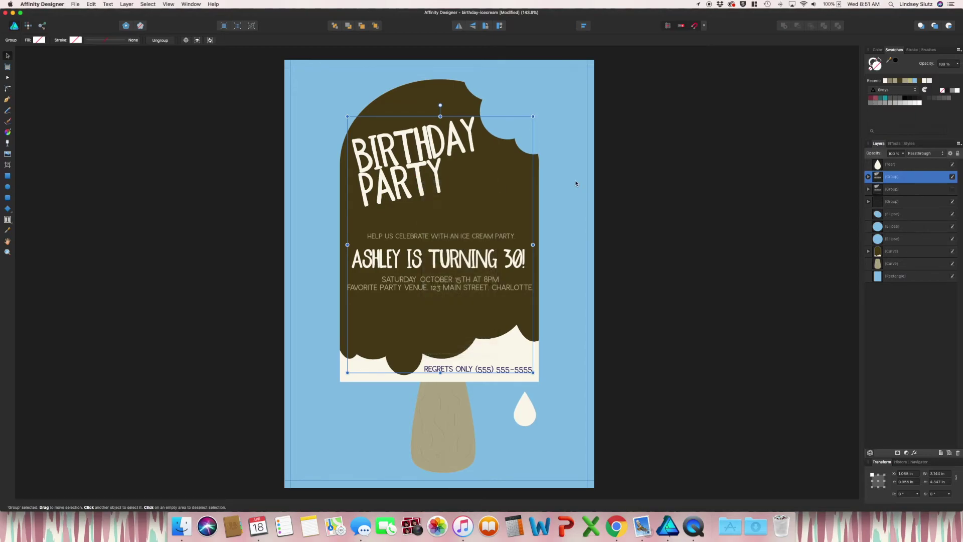
{"action": "left_click", "coordinate": [437, 146]}
{"action": "left_click", "coordinate": [125, 4]}
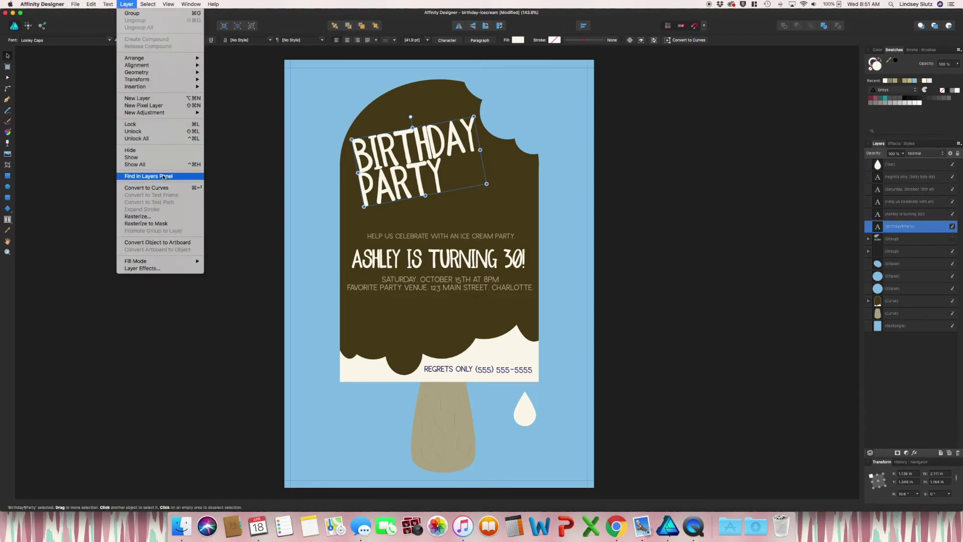
{"action": "left_click", "coordinate": [169, 189]}
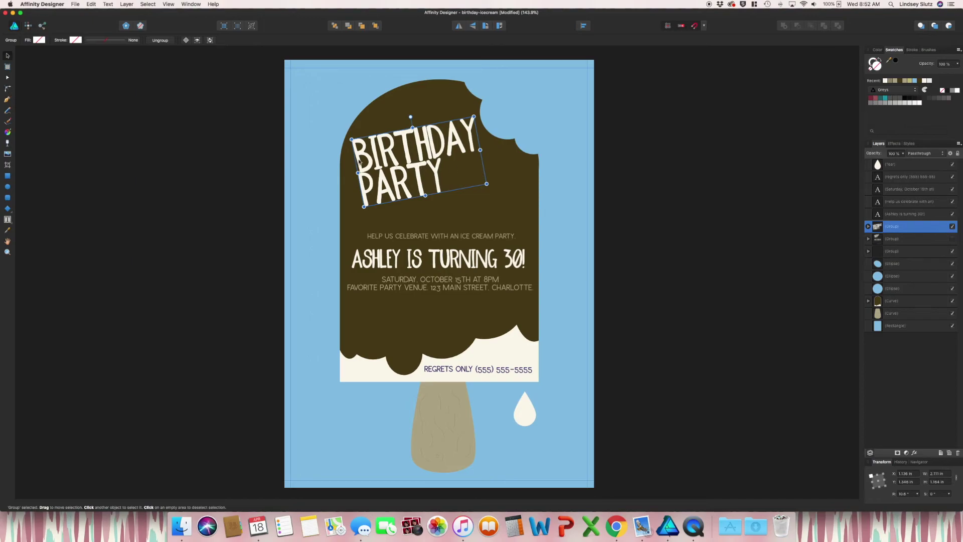
{"action": "double_click", "coordinate": [379, 163]}
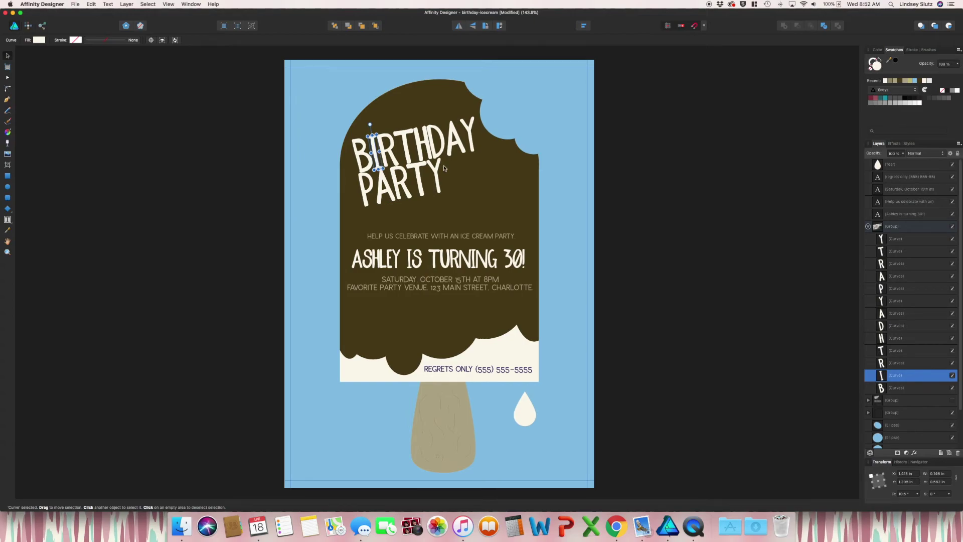
{"action": "left_click", "coordinate": [869, 227]}
Convert HELP US CELEBRATE, the turning-30 line, date/venue and REGRETS ONLY to curves.
{"action": "left_click", "coordinate": [869, 227]}
{"action": "left_click", "coordinate": [489, 238]}
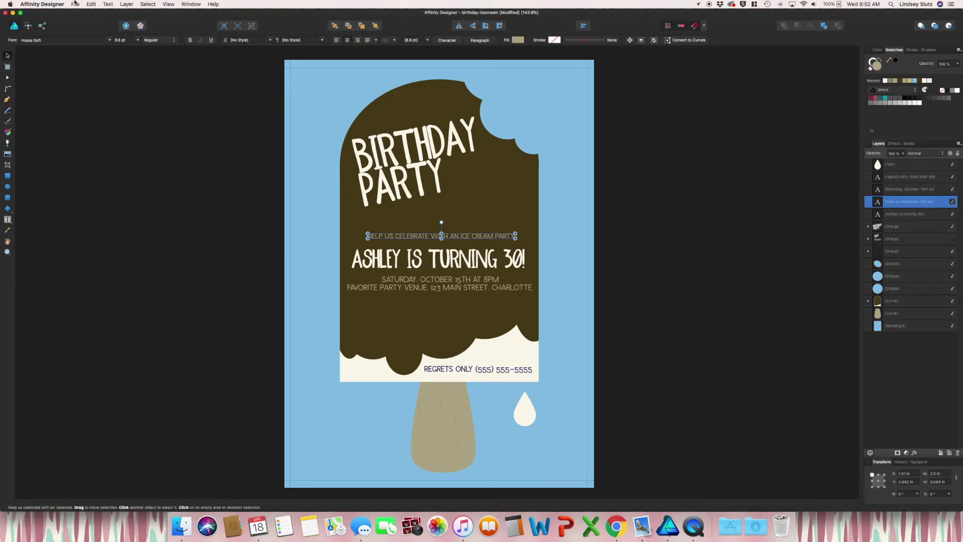
{"action": "left_click", "coordinate": [127, 4]}
{"action": "left_click", "coordinate": [135, 138]}
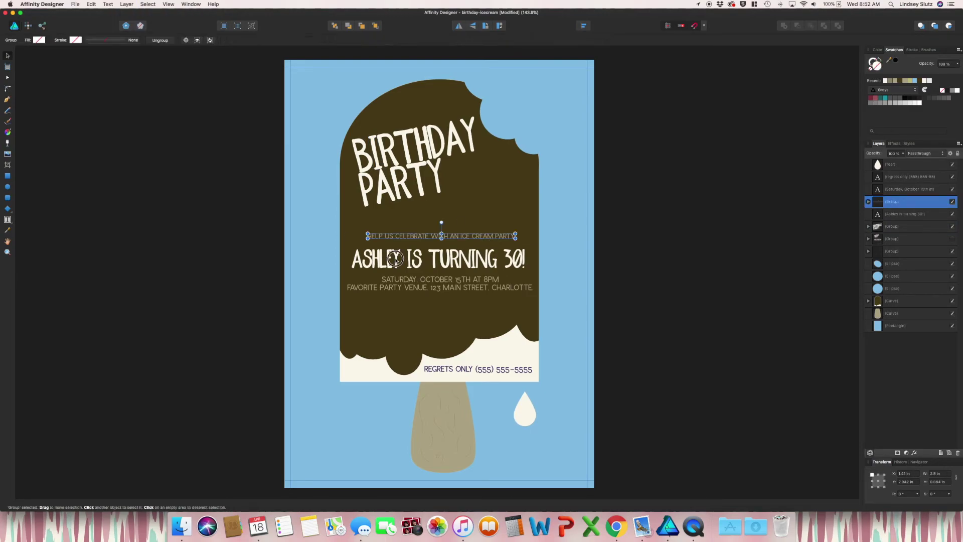
{"action": "left_click", "coordinate": [427, 279]}
{"action": "left_click", "coordinate": [126, 4]}
{"action": "left_click", "coordinate": [136, 138]}
{"action": "left_click", "coordinate": [477, 369]}
{"action": "left_click", "coordinate": [127, 4]}
{"action": "left_click", "coordinate": [135, 138]}
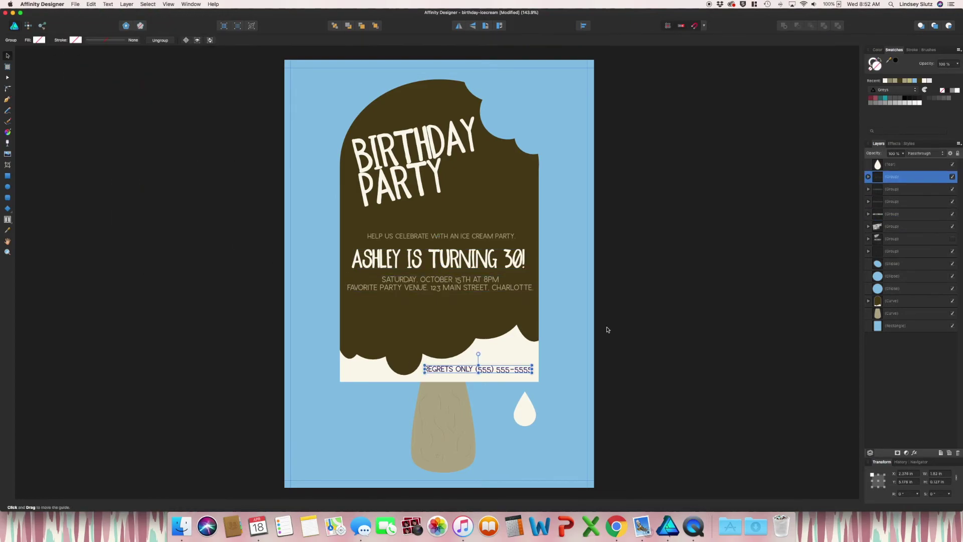
{"action": "left_click", "coordinate": [732, 331]}
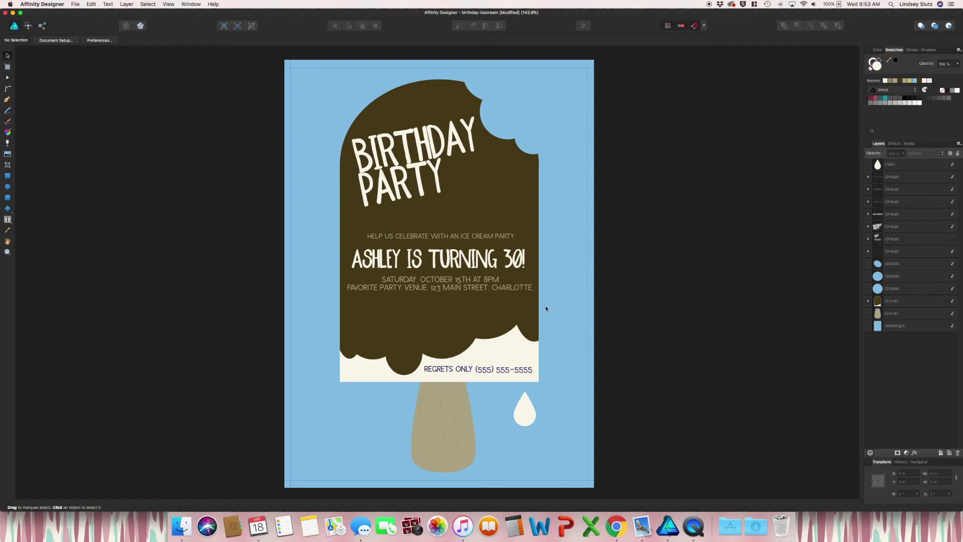
Inspect the brown ice cream, white drip, stick and stick texture lines, checking the texture group's curves for leftover text.
{"action": "left_click", "coordinate": [534, 322]}
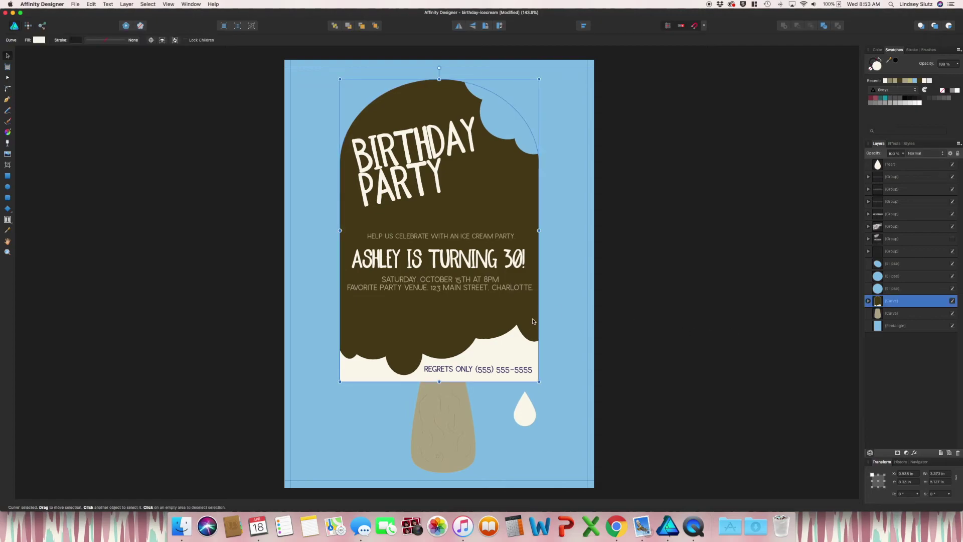
{"action": "left_click", "coordinate": [522, 408]}
{"action": "left_click", "coordinate": [466, 416]}
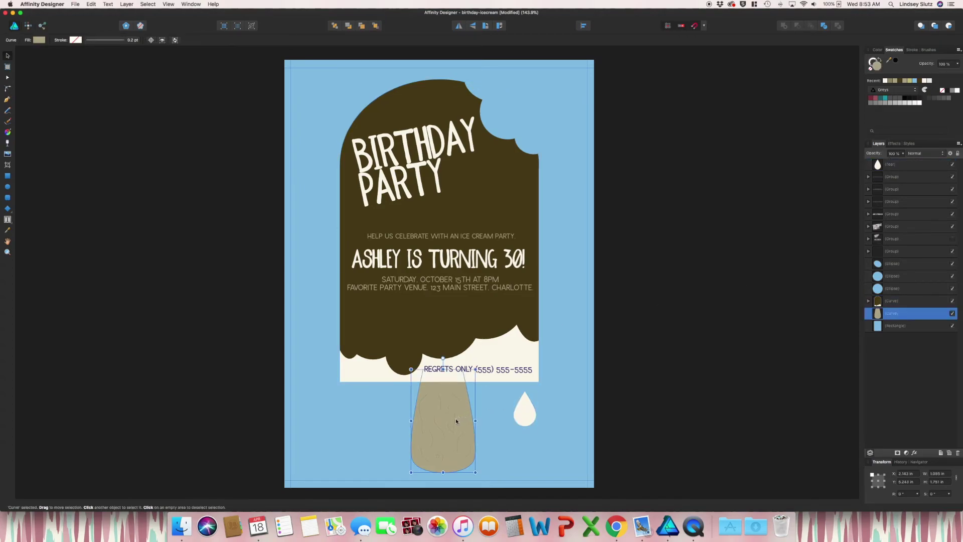
{"action": "left_click", "coordinate": [456, 421]}
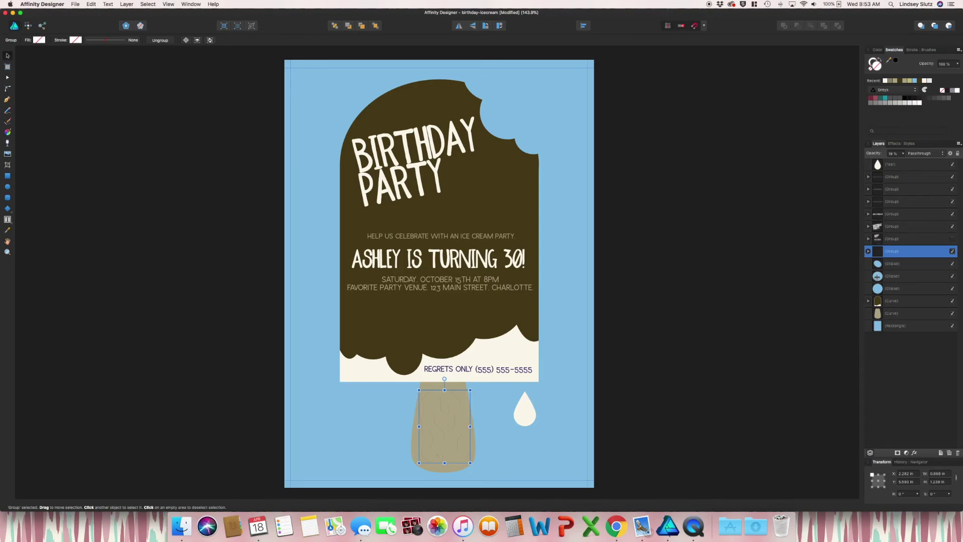
{"action": "left_click", "coordinate": [869, 252]}
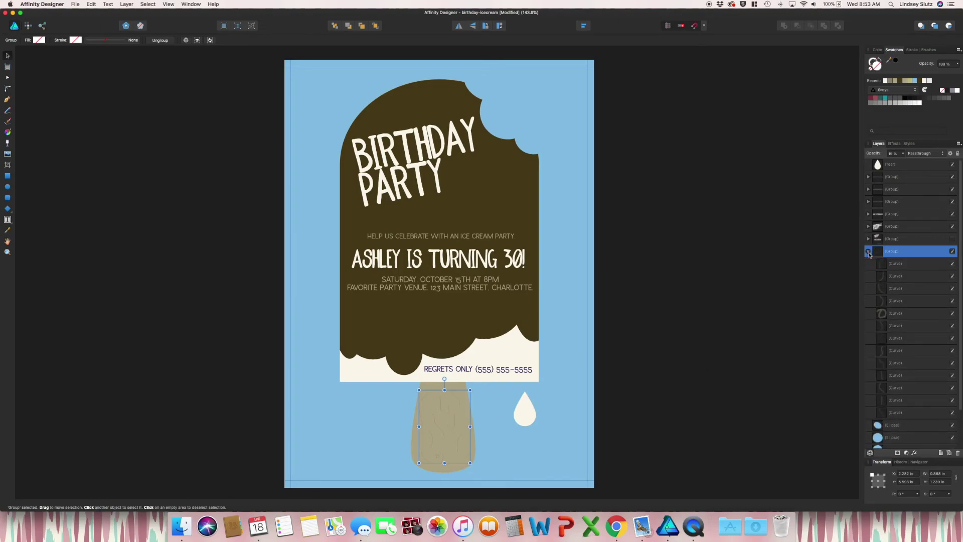
{"action": "left_click", "coordinate": [868, 252]}
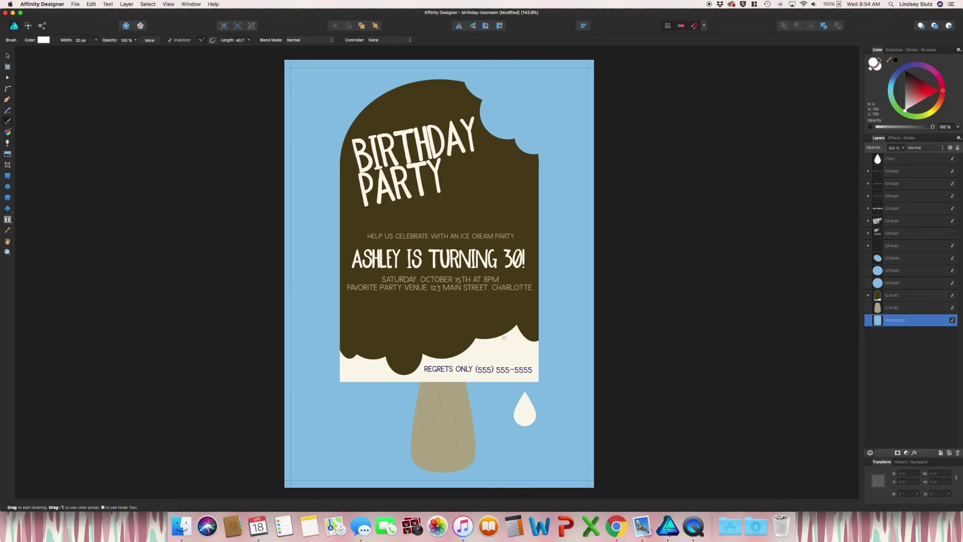
{"action": "left_click", "coordinate": [929, 49]}
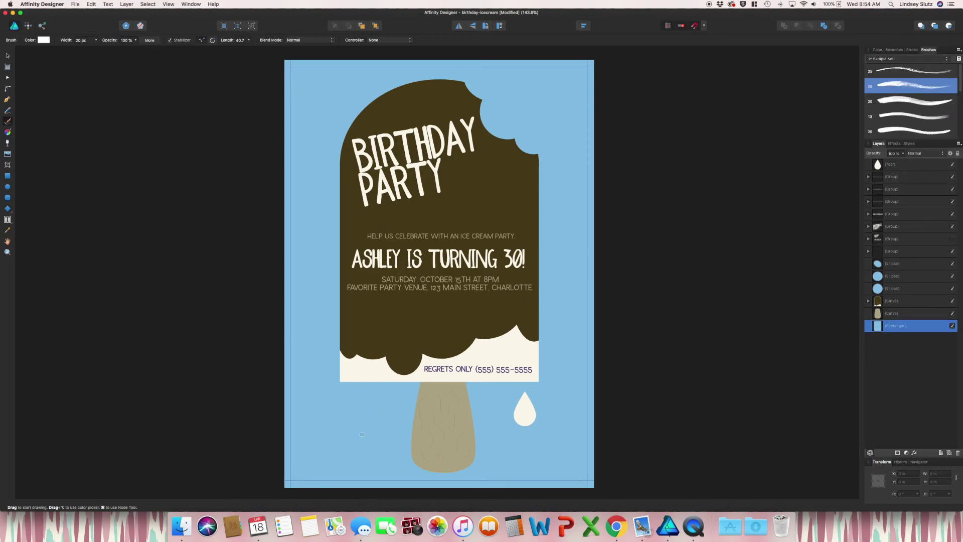
{"action": "mouse_move", "coordinate": [362, 434]}
{"action": "left_mouse_down"}
{"action": "mouse_move", "coordinate": [339, 432]}
{"action": "mouse_move", "coordinate": [358, 401]}
{"action": "mouse_move", "coordinate": [382, 433]}
{"action": "mouse_move", "coordinate": [348, 475]}
{"action": "mouse_move", "coordinate": [315, 394]}
{"action": "left_mouse_up"}
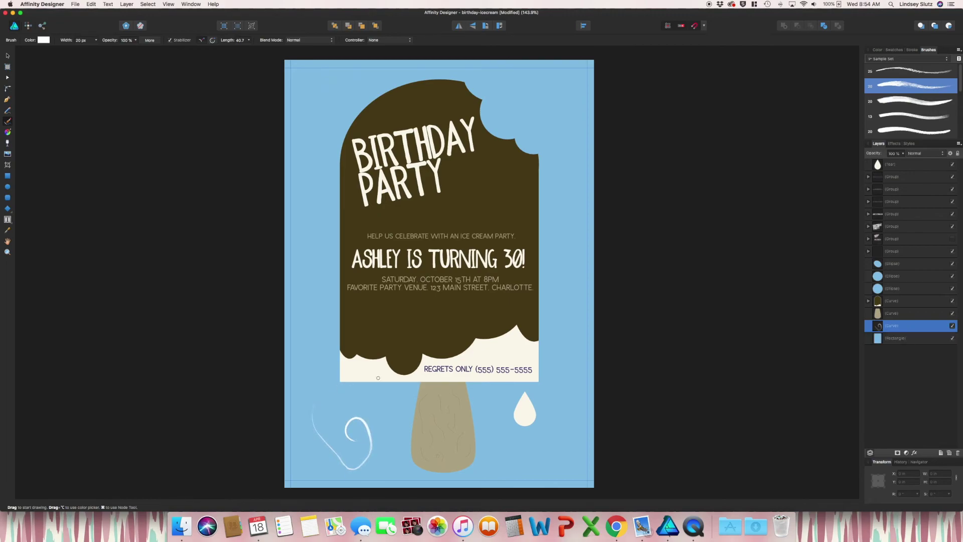
{"action": "key", "text": "v"}
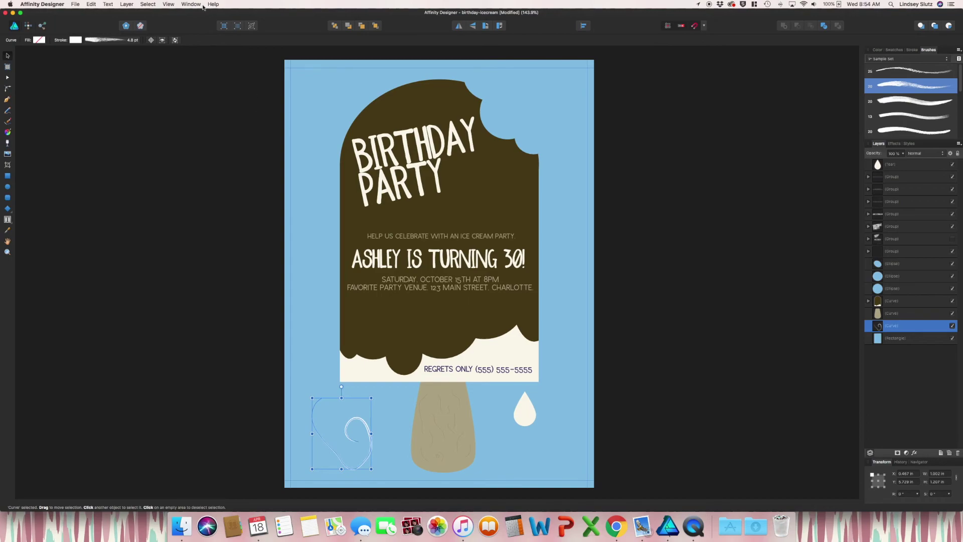
{"action": "left_click", "coordinate": [127, 4]}
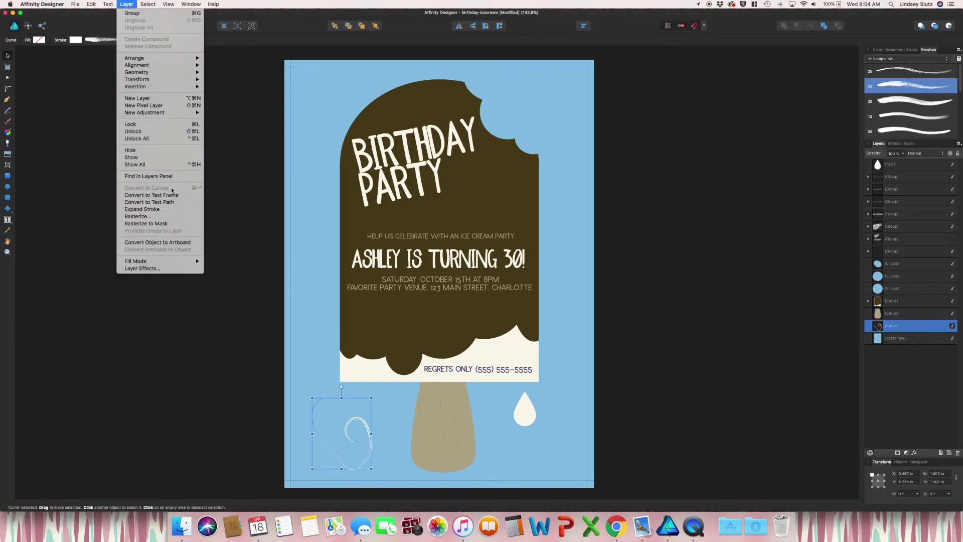
{"action": "left_click", "coordinate": [179, 216]}
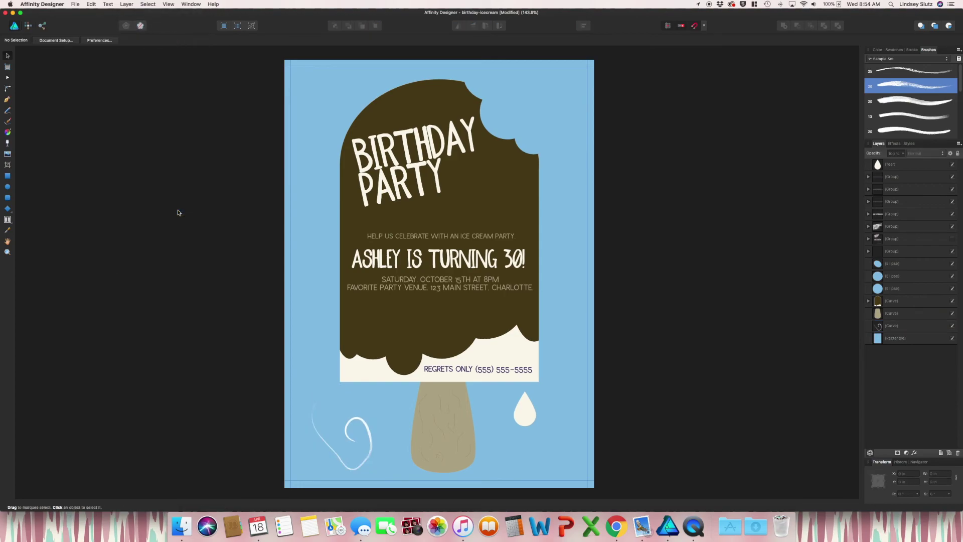
{"action": "left_click", "coordinate": [357, 419]}
{"action": "key", "text": "Delete"}
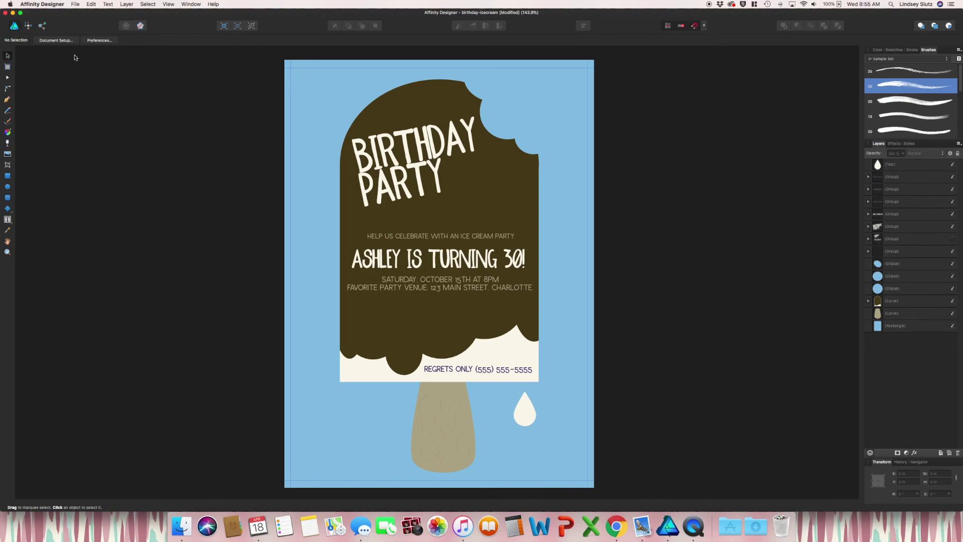
{"action": "left_click", "coordinate": [72, 4]}
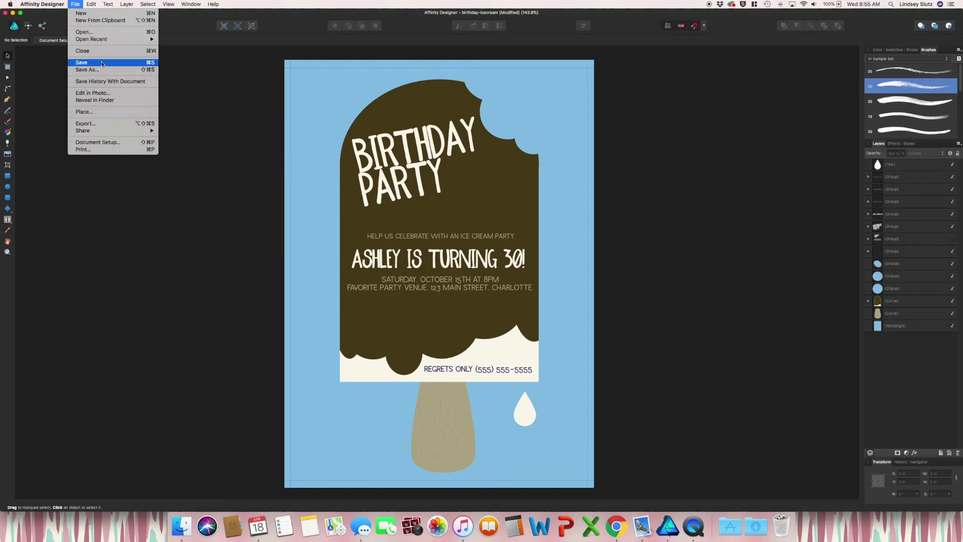
{"action": "left_click", "coordinate": [115, 124]}
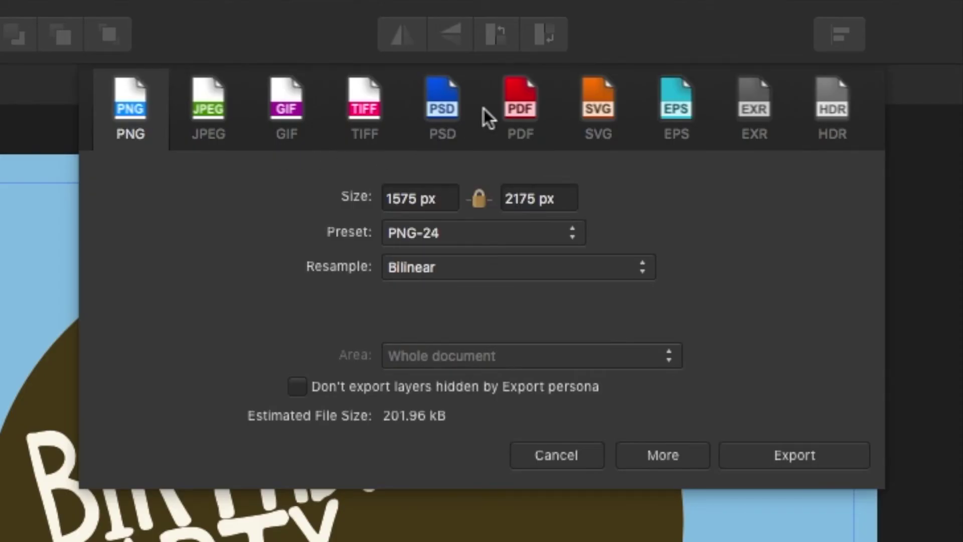
{"action": "left_click", "coordinate": [521, 105]}
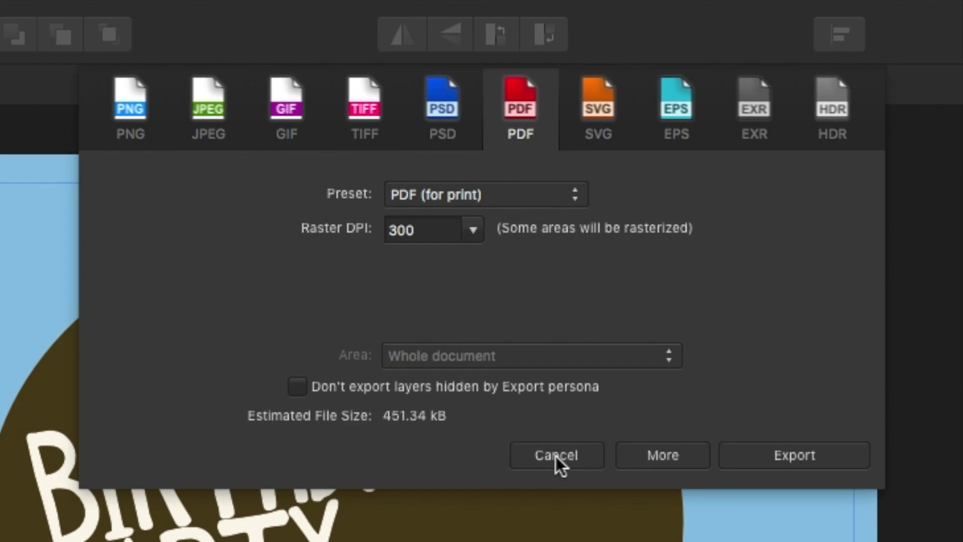
{"action": "left_click", "coordinate": [556, 457]}
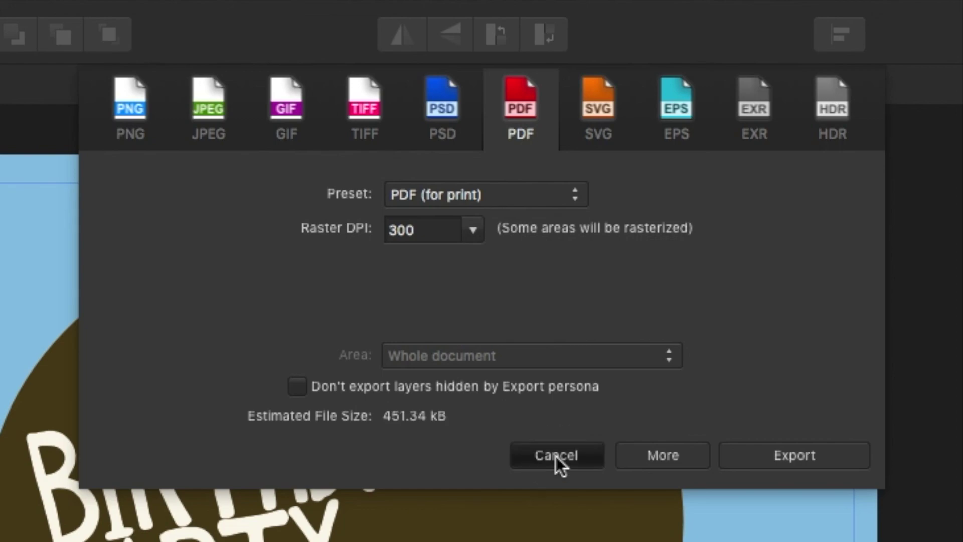